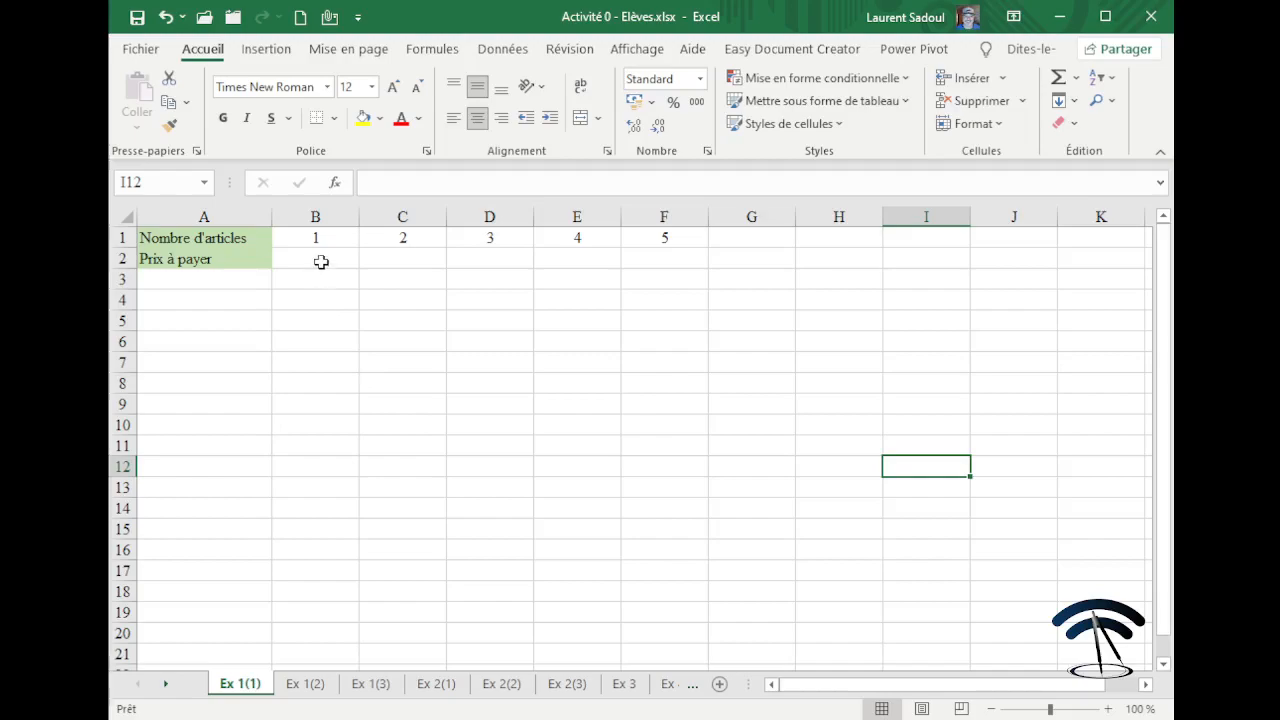
# Enter the formula =5+2*3 in cell B2 so it shows 11.
pyautogui.click(321, 258)
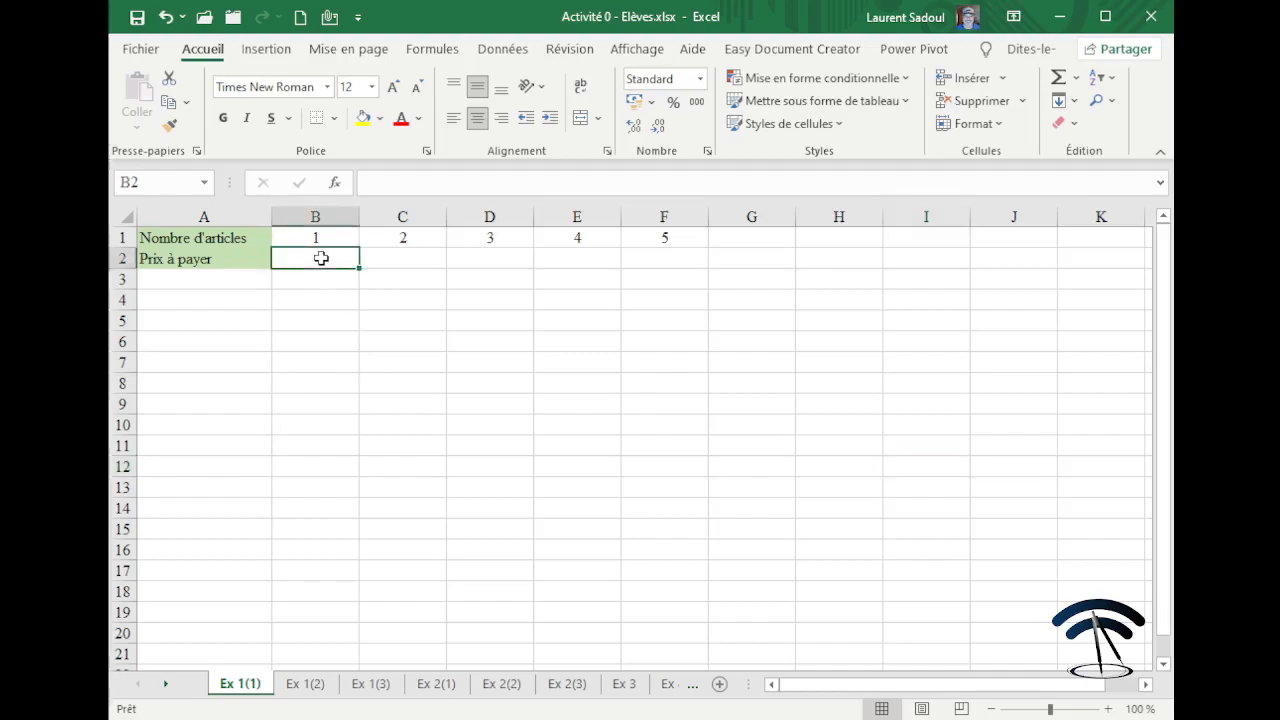
pyautogui.click(138, 182)
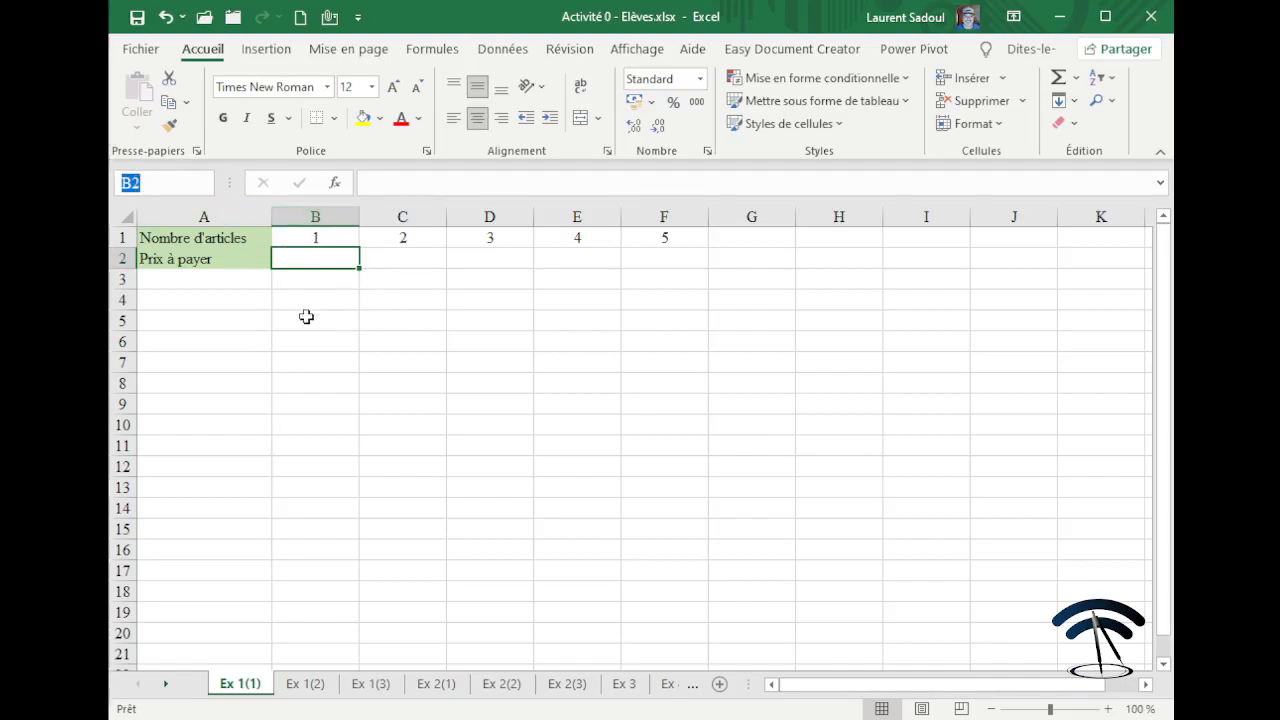
pyautogui.click(304, 257)
pyautogui.doubleClick(304, 257)
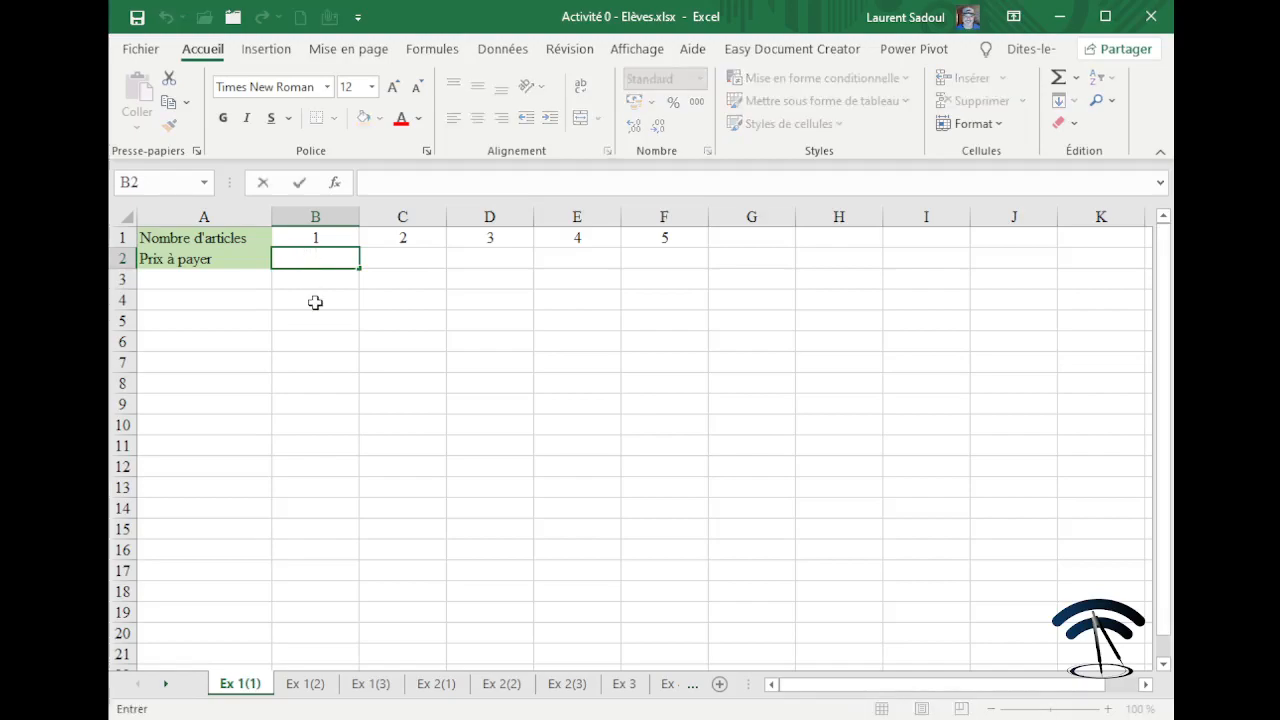
pyautogui.write('=')
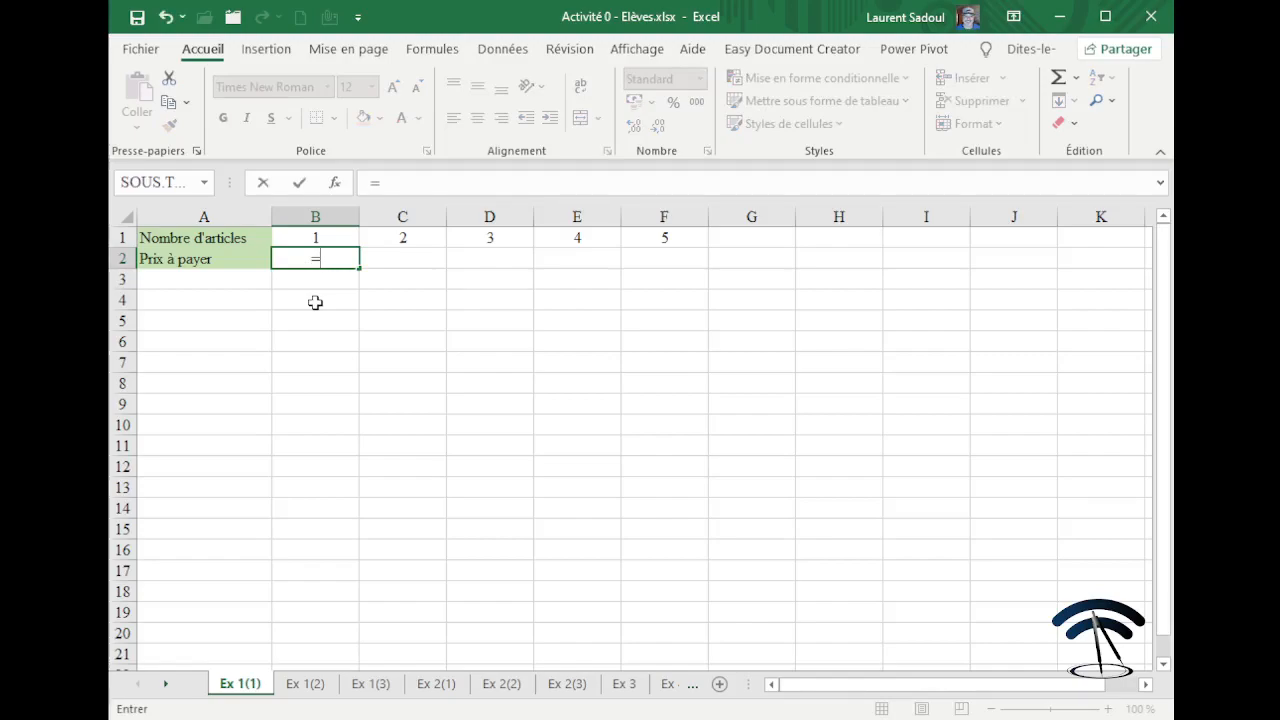
pyautogui.write('5+2')
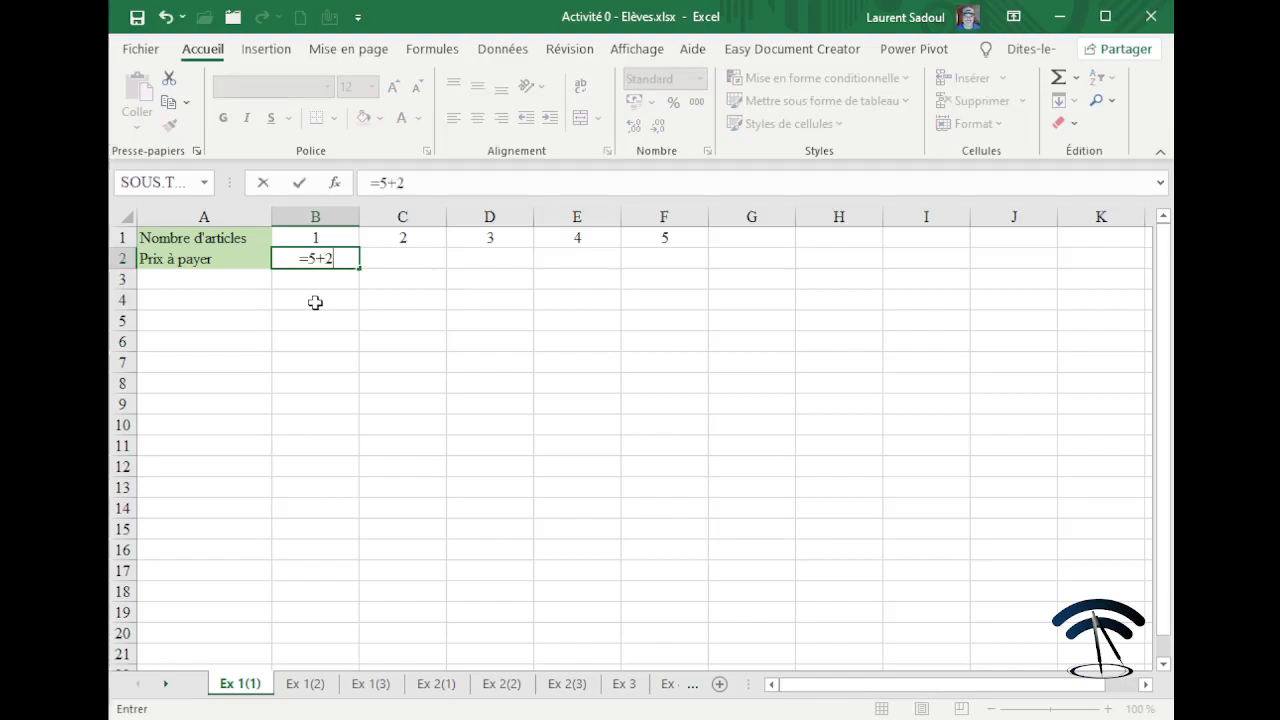
pyautogui.write('*3')
pyautogui.press('Return')
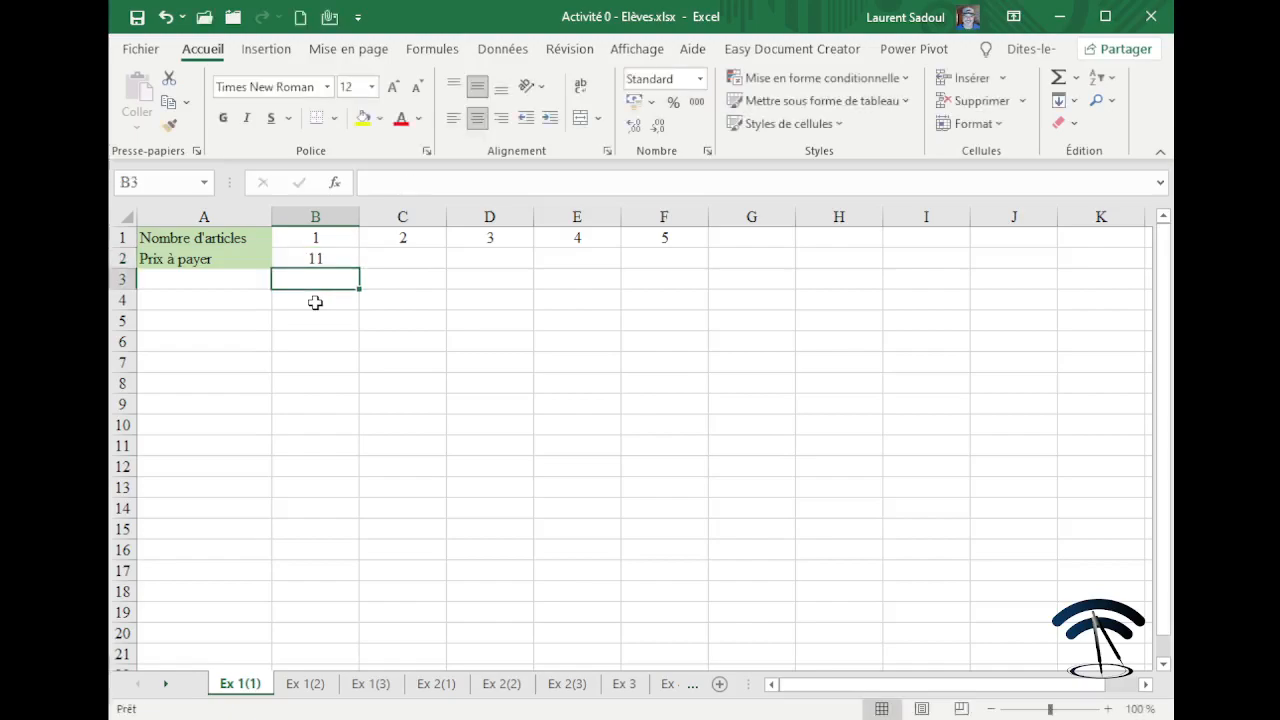
# Check that B2's formula =5+2*3 appears in the formula bar, leaving it unchanged.
pyautogui.click(327, 320)
pyautogui.click(315, 259)
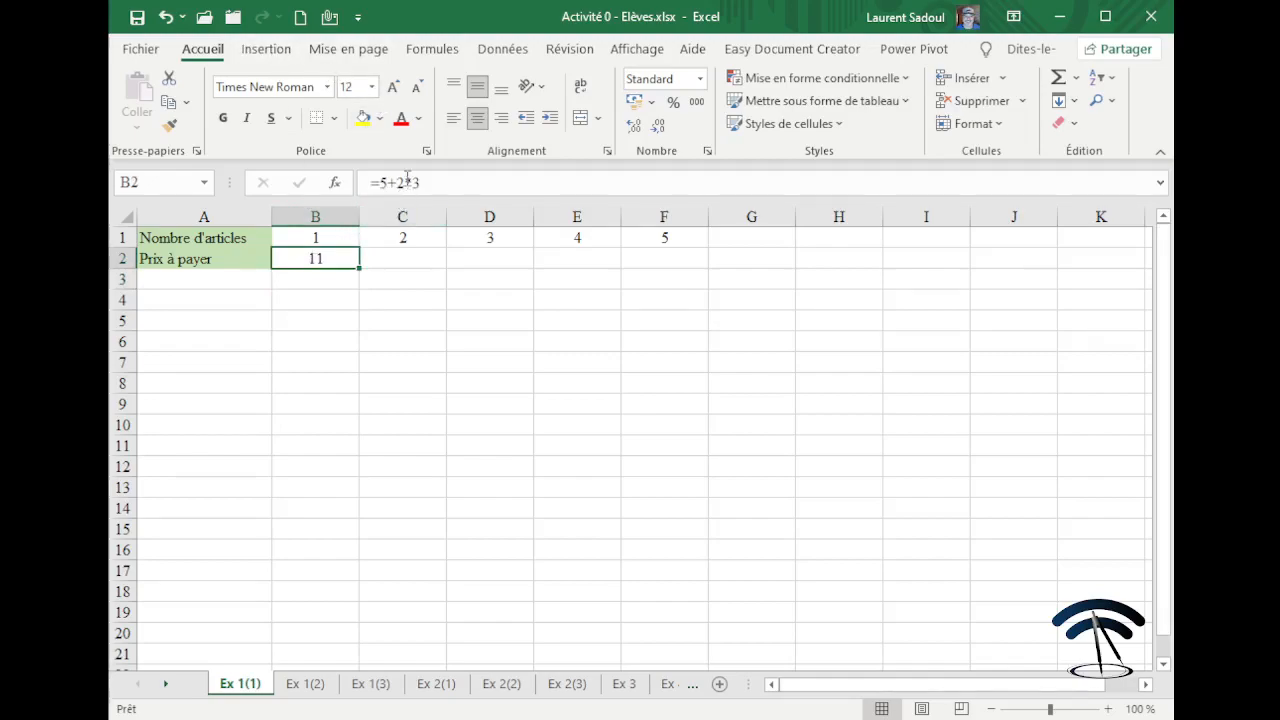
pyautogui.moveTo(372, 182); pyautogui.dragTo(429, 176)
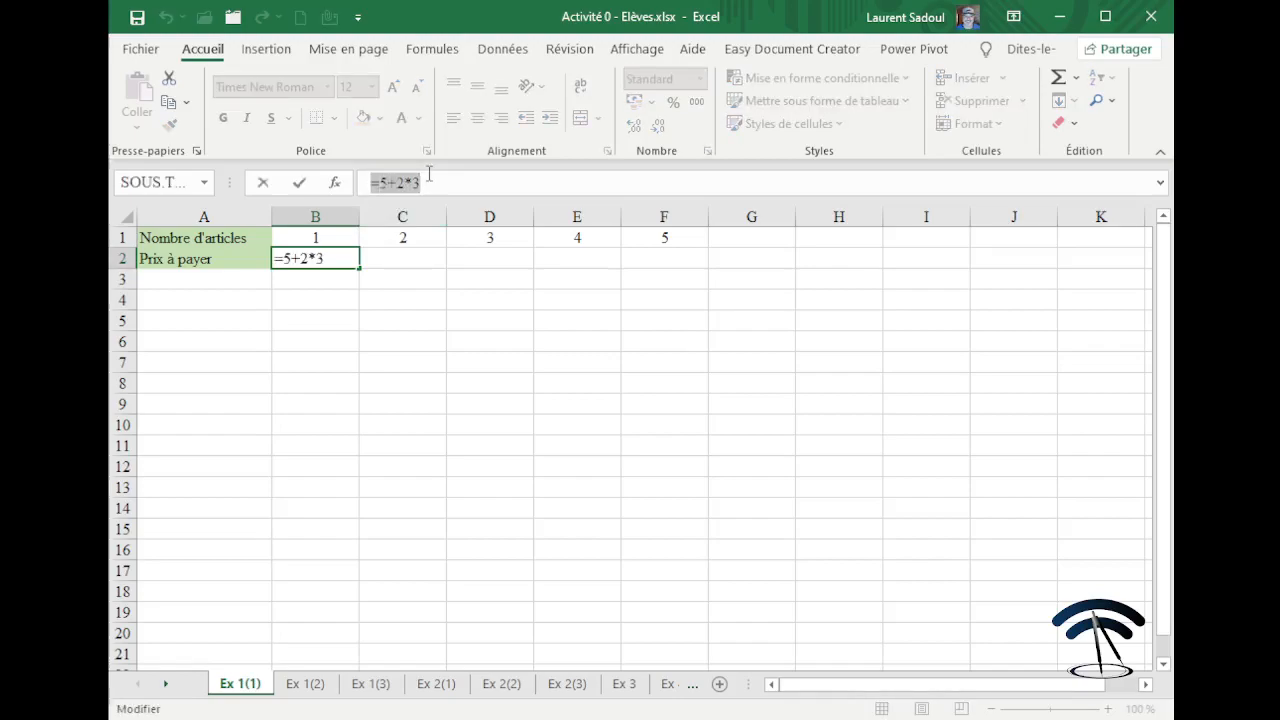
pyautogui.press('Return')
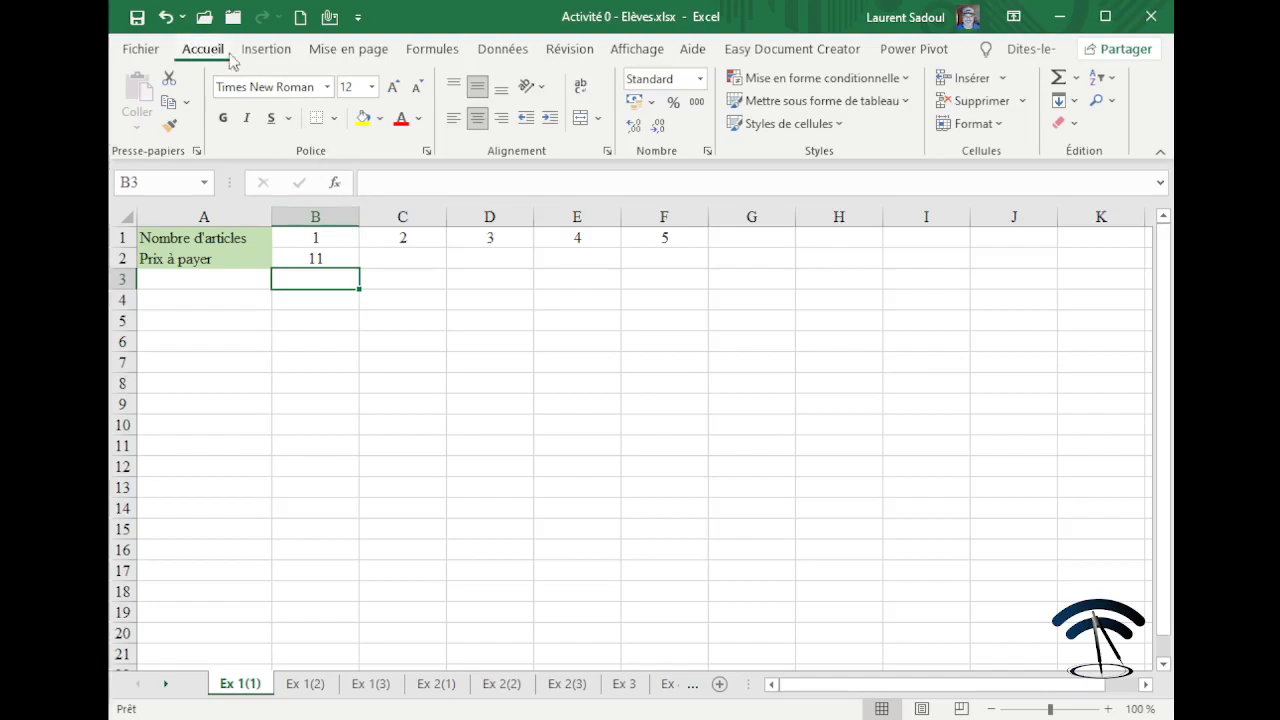
pyautogui.click(339, 260)
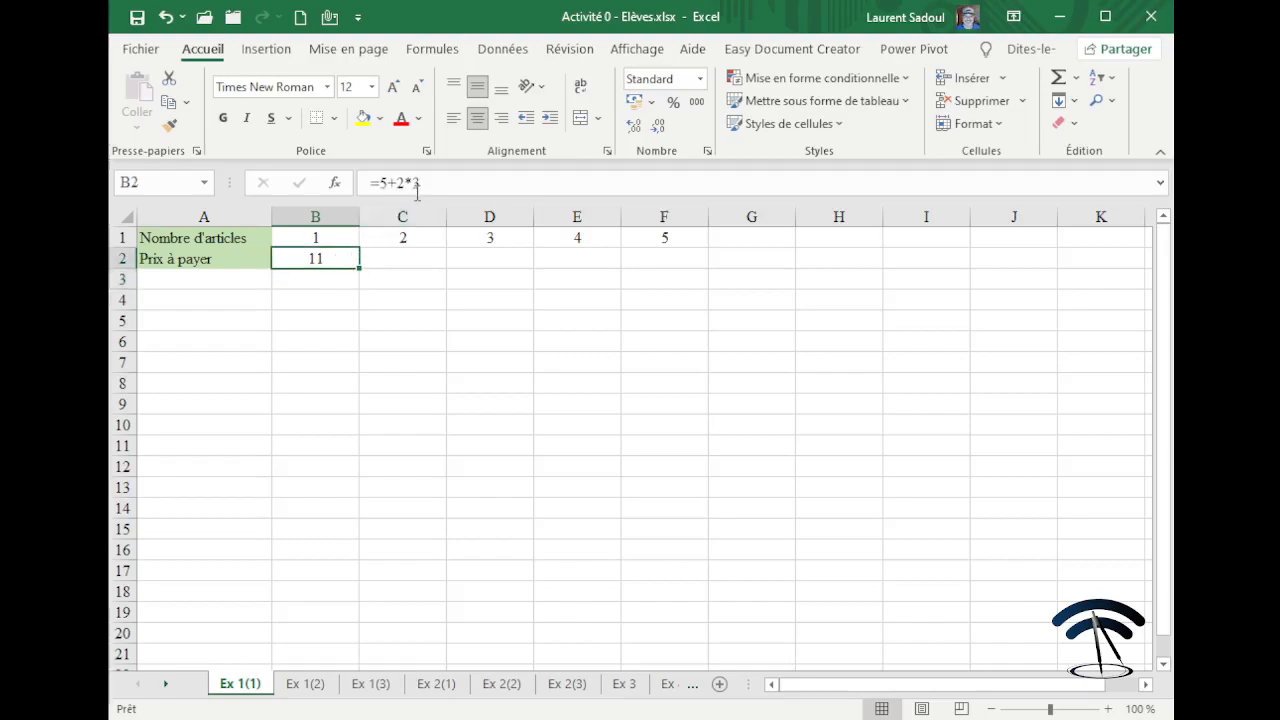
pyautogui.click(346, 297)
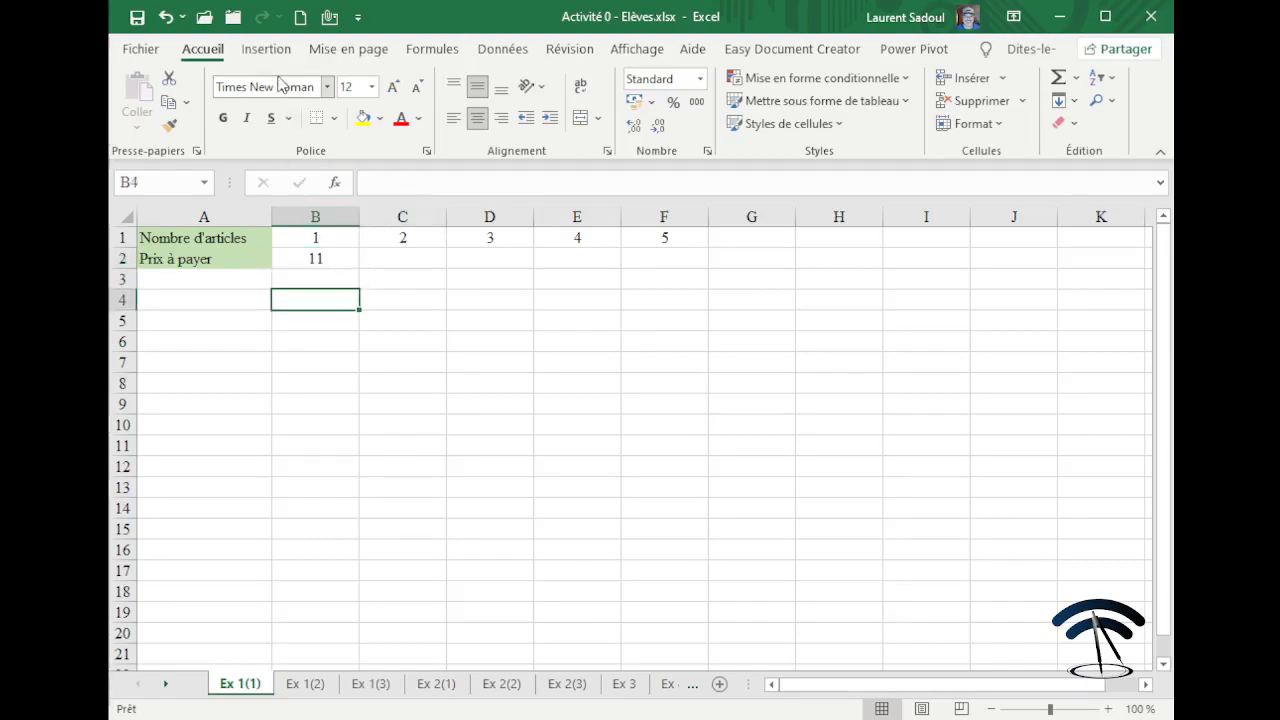
pyautogui.click(428, 52)
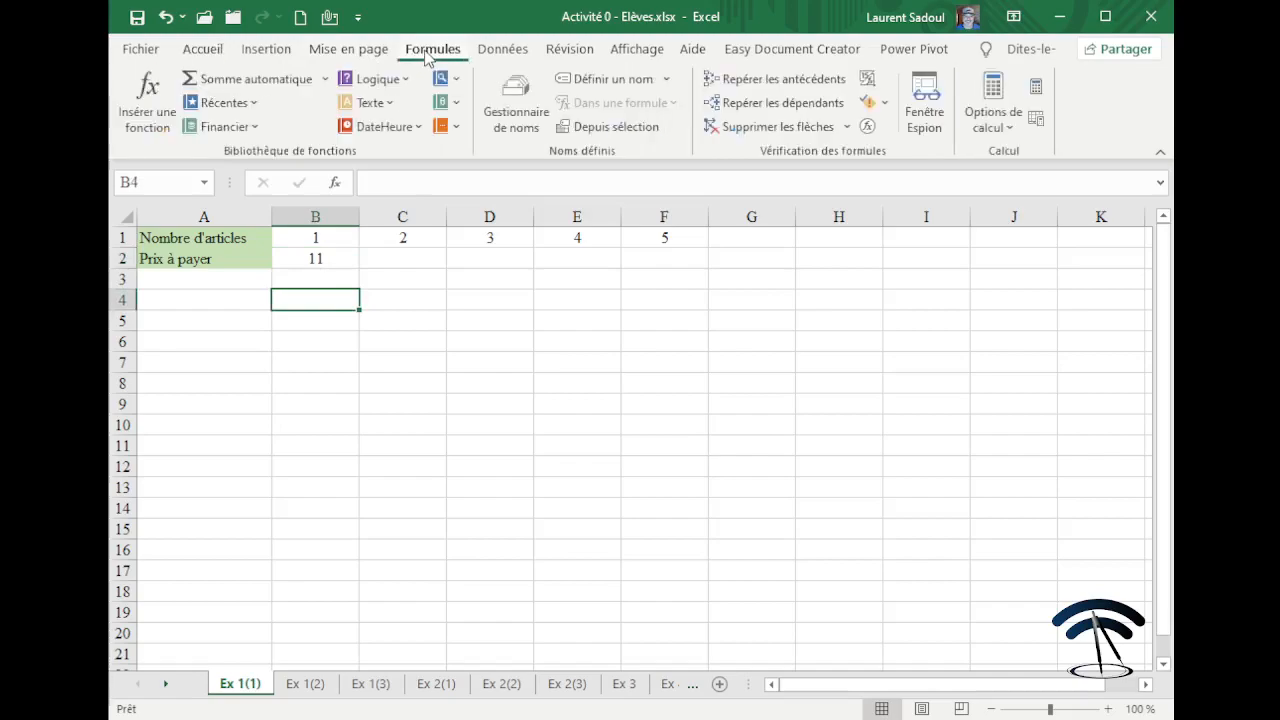
pyautogui.click(868, 80)
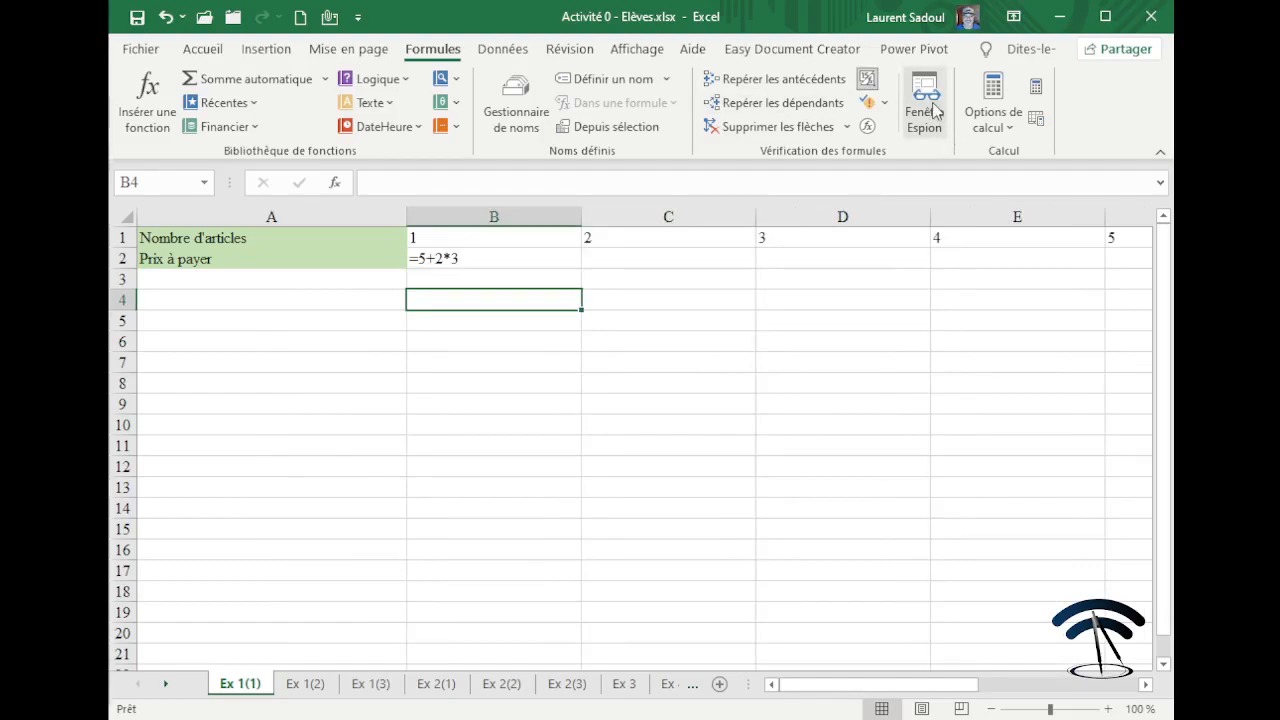
pyautogui.click(868, 80)
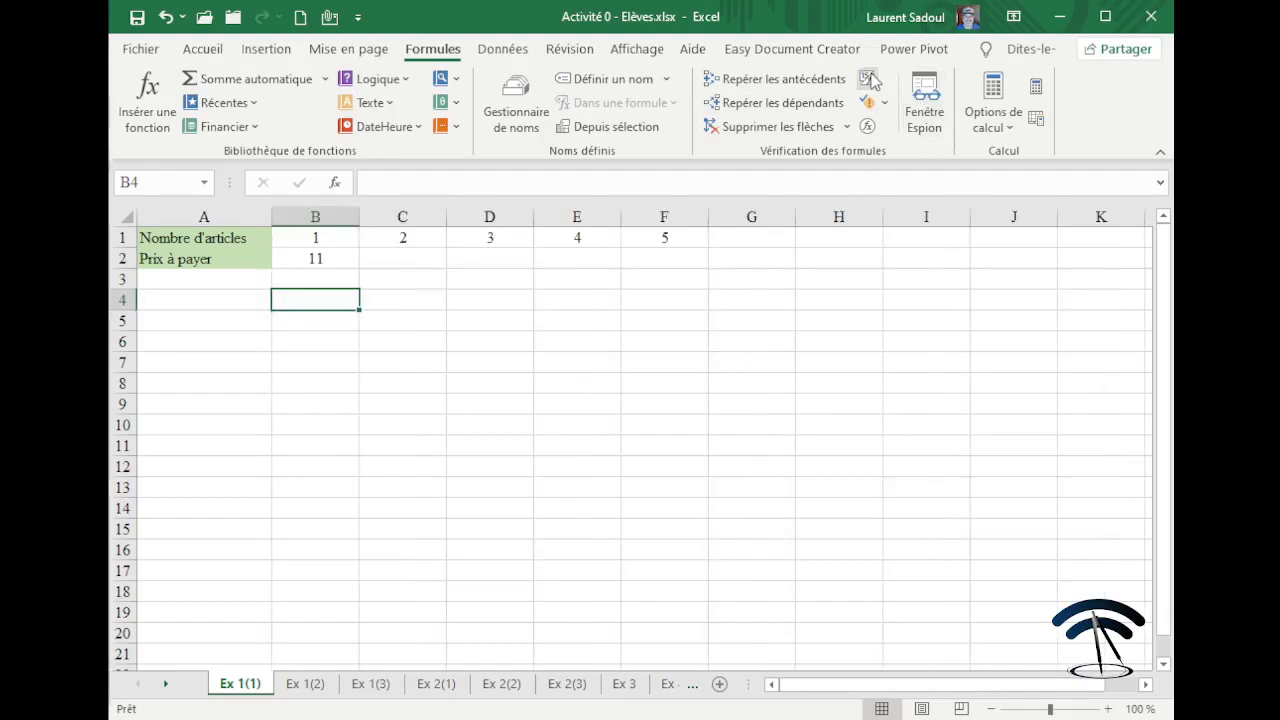
pyautogui.click(317, 258)
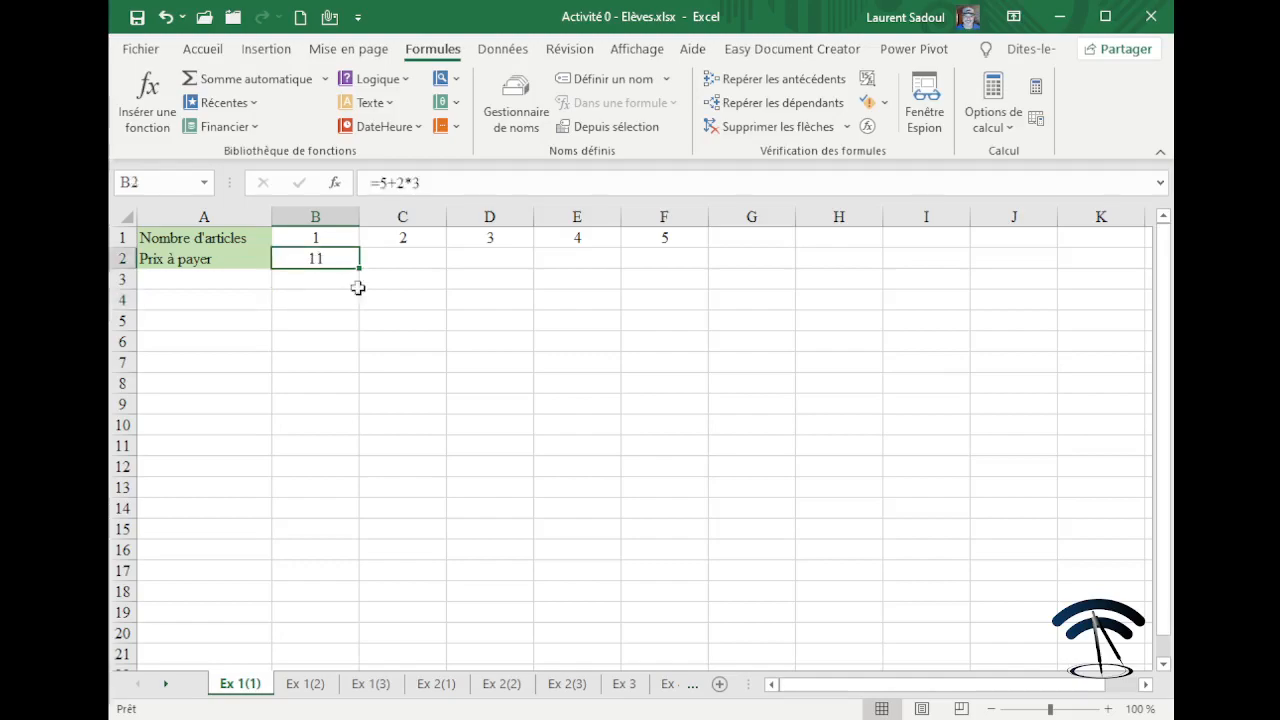
pyautogui.click(406, 262)
pyautogui.click(489, 260)
pyautogui.click(556, 253)
pyautogui.click(667, 266)
pyautogui.click(417, 256)
pyautogui.click(490, 256)
pyautogui.click(562, 260)
pyautogui.click(660, 262)
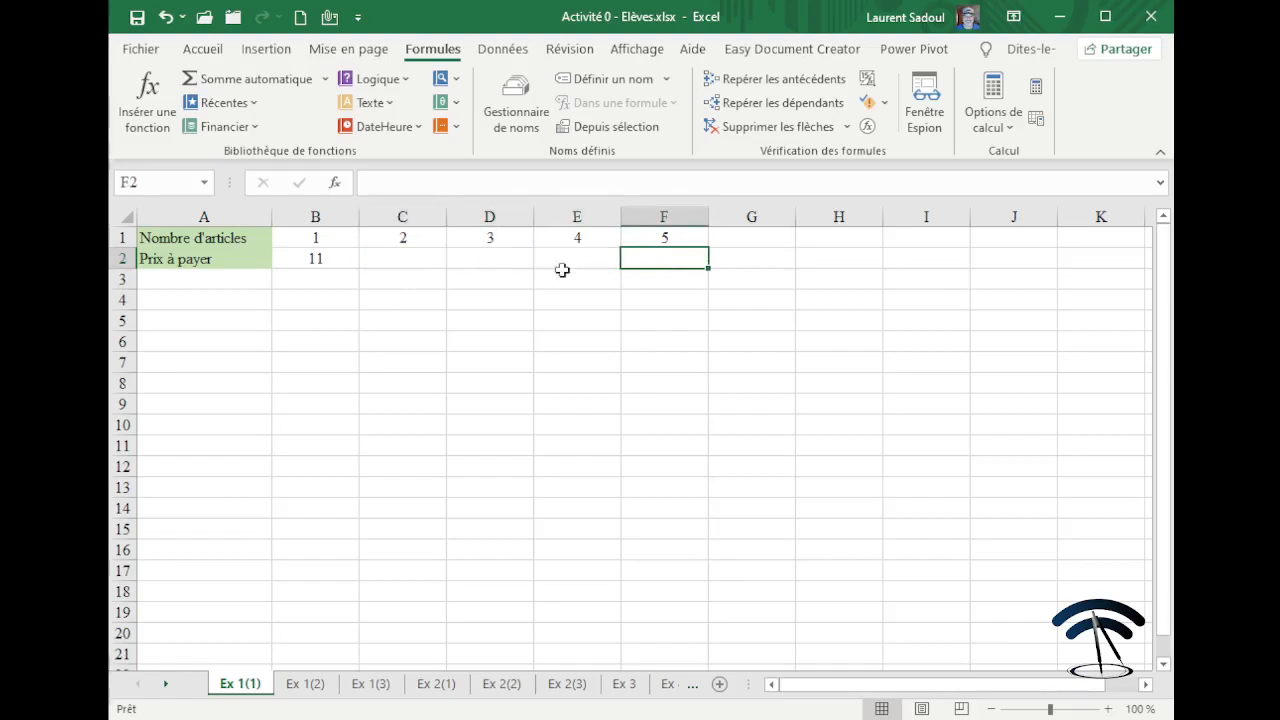
pyautogui.click(398, 266)
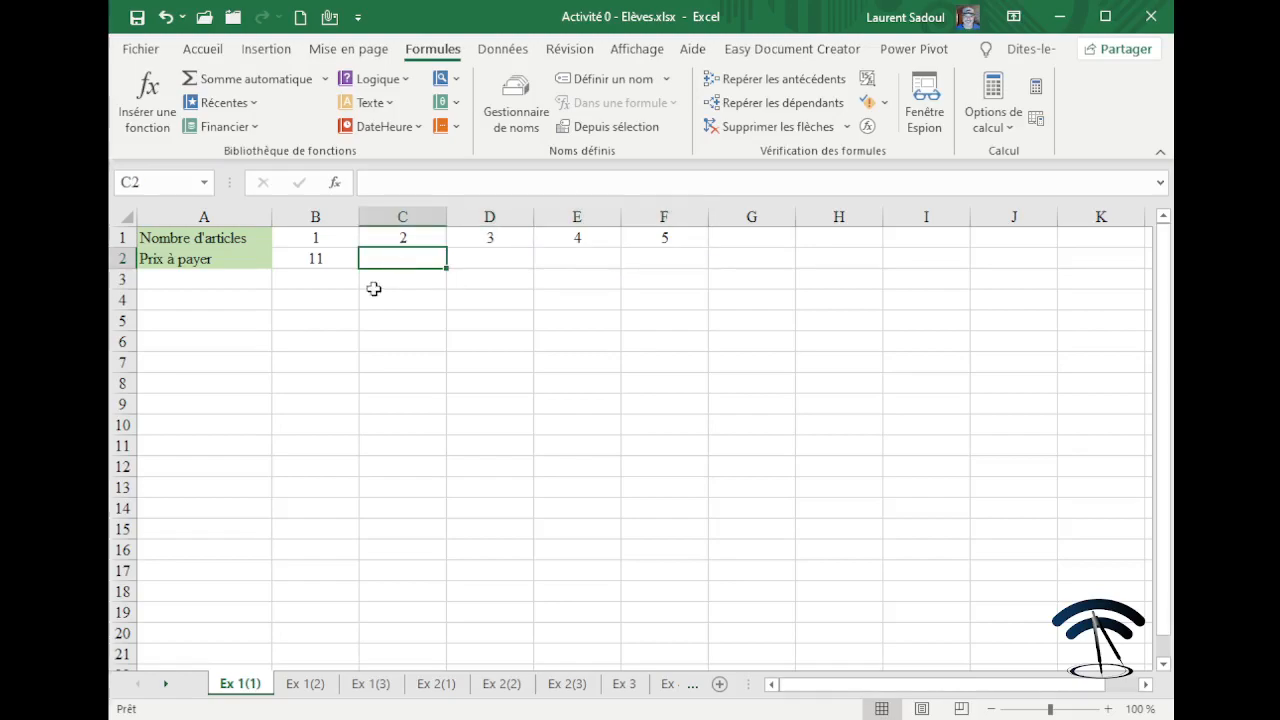
pyautogui.click(203, 49)
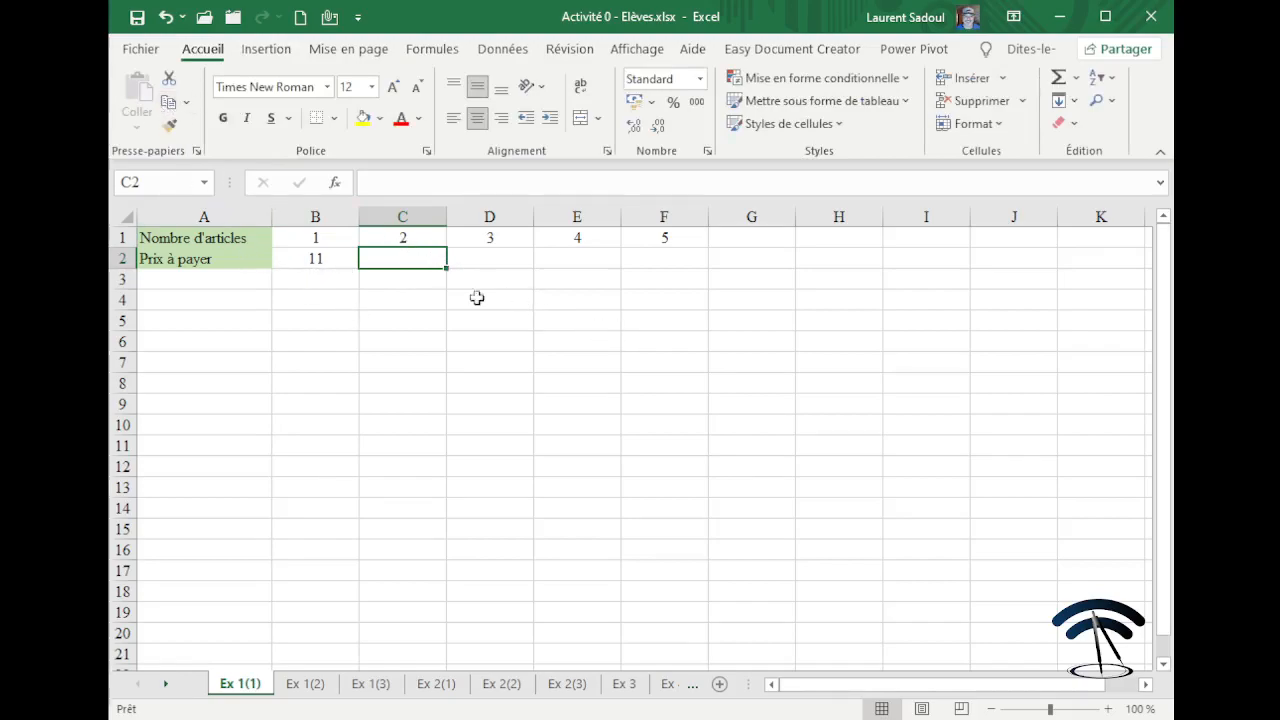
# Fill the B2 formula across to F2, so C2 through F2 each show 11.
pyautogui.click(326, 259)
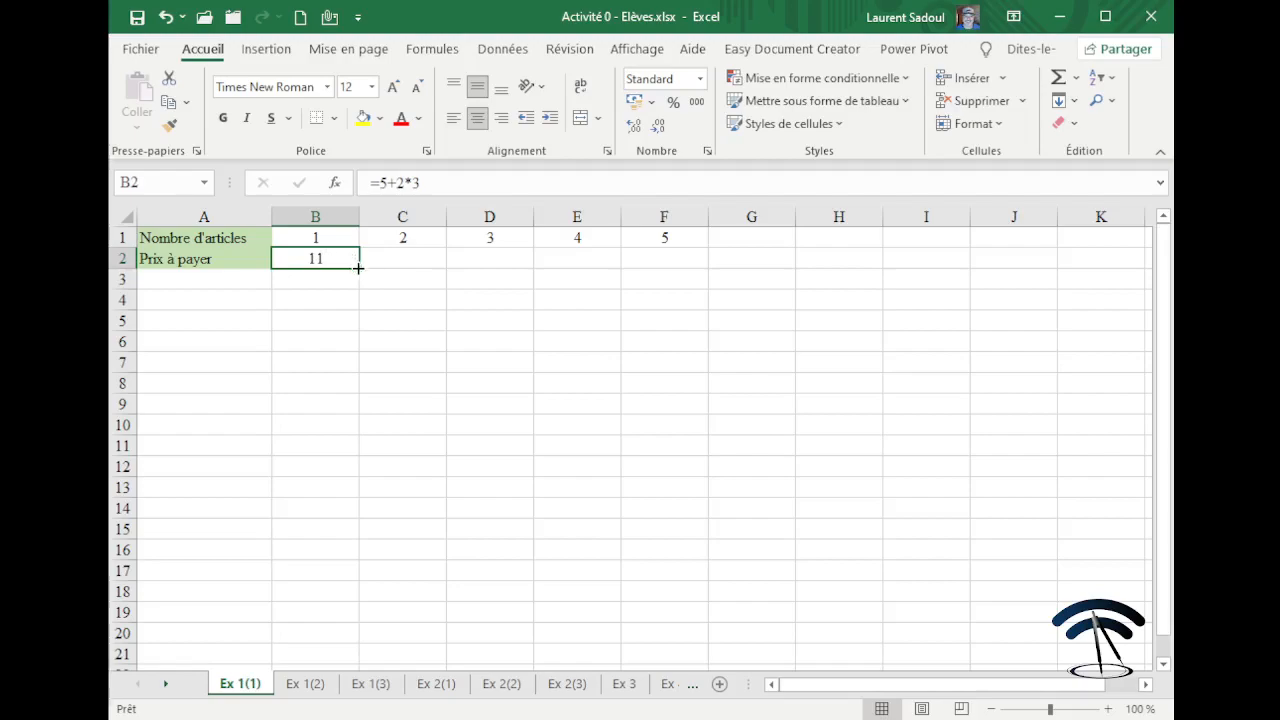
pyautogui.moveTo(358, 268); pyautogui.dragTo(358, 268)
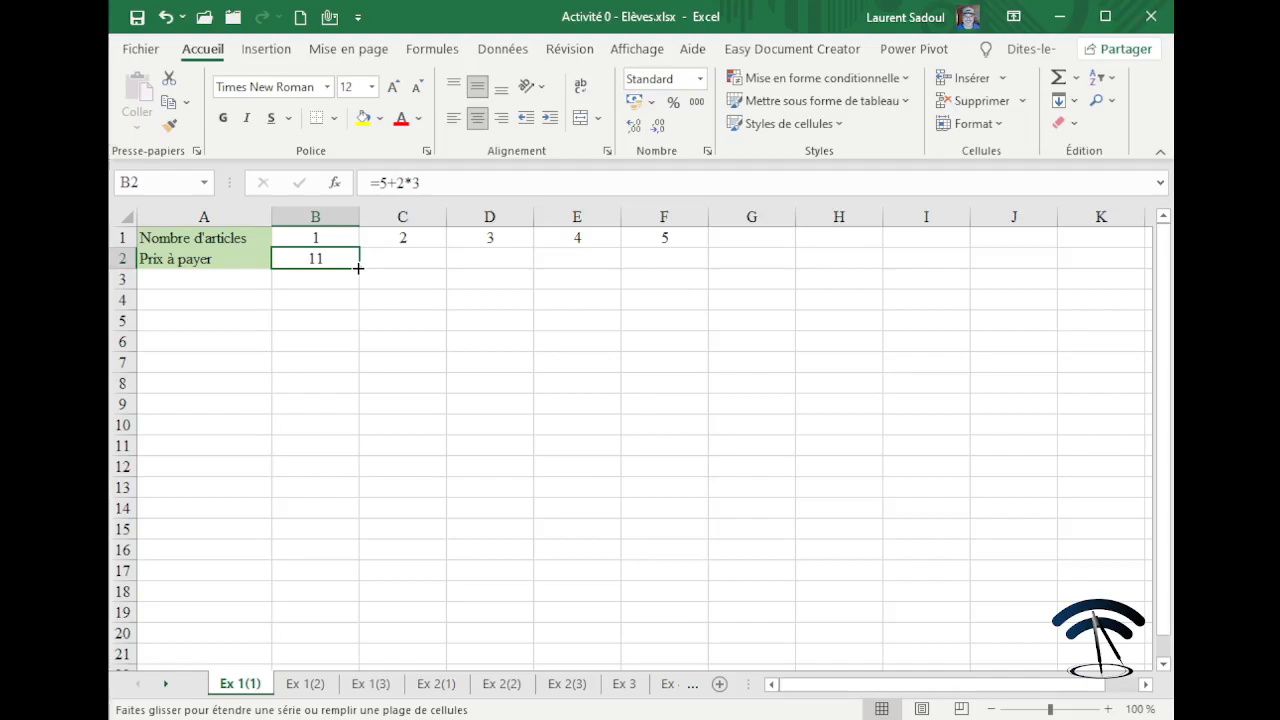
pyautogui.moveTo(358, 268); pyautogui.dragTo(663, 256)
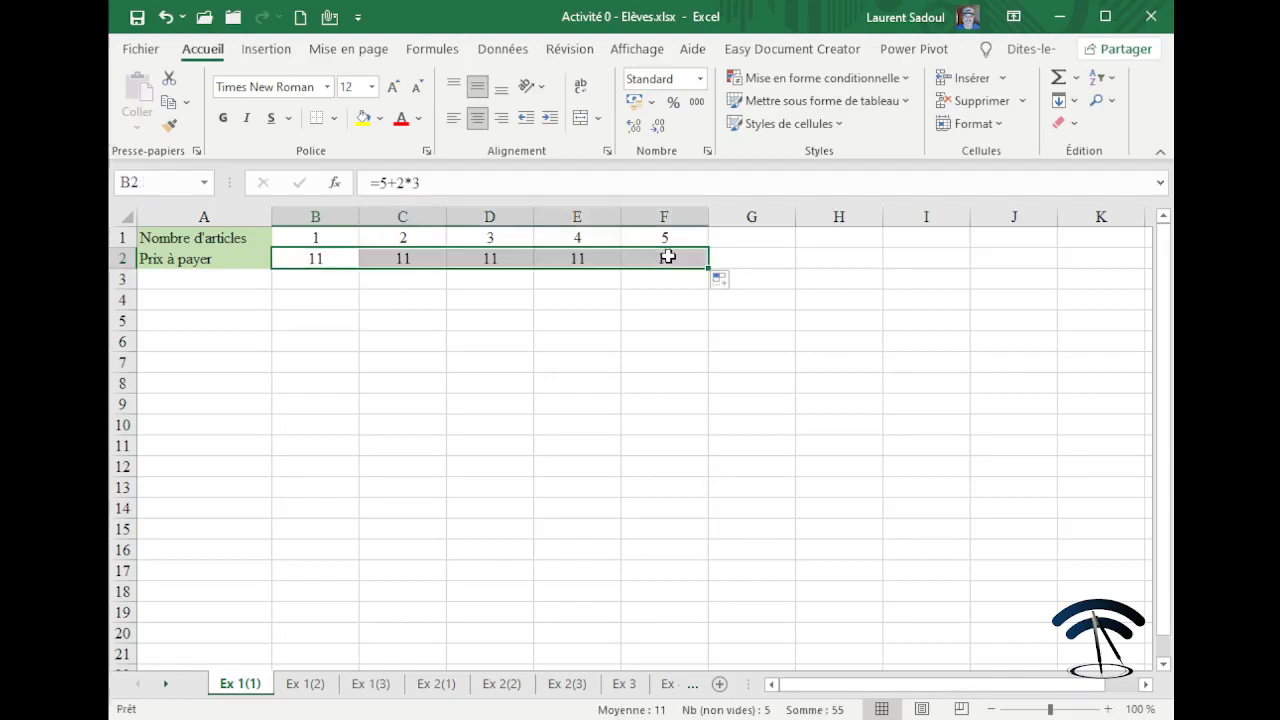
pyautogui.click(644, 309)
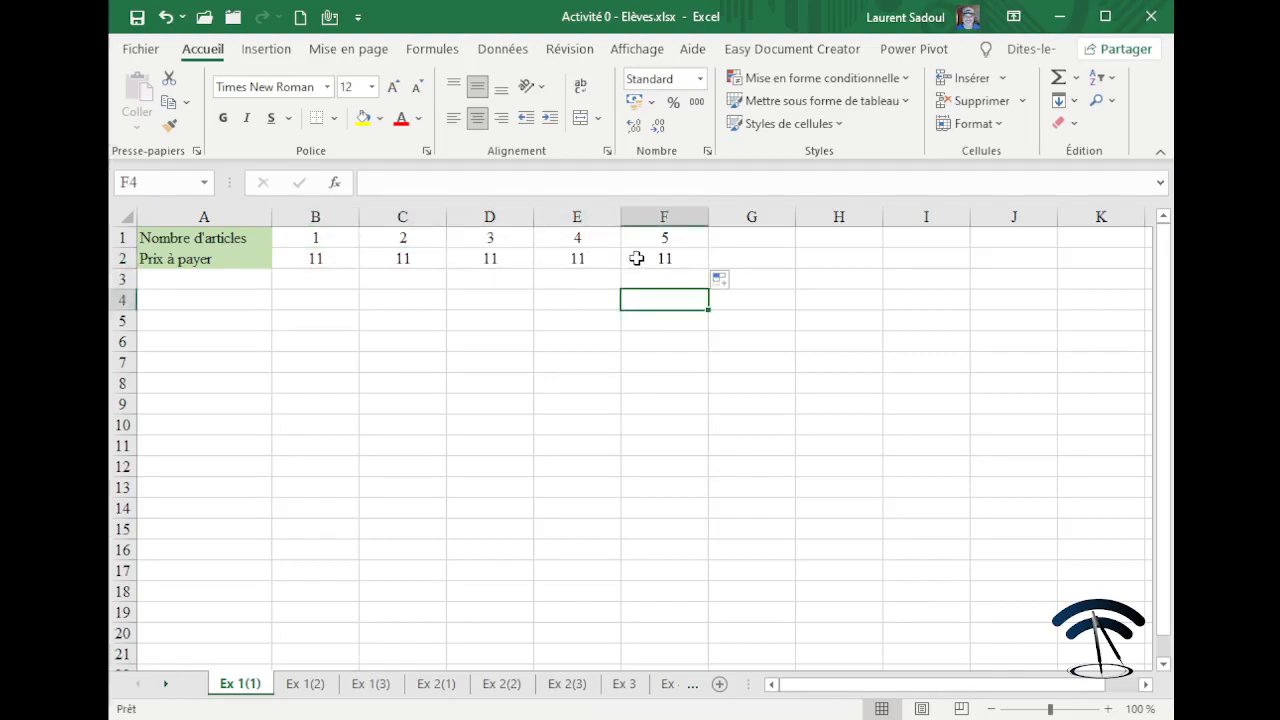
# Turn Formules > Afficher les formules on to view the formulas, then off again.
pyautogui.click(431, 52)
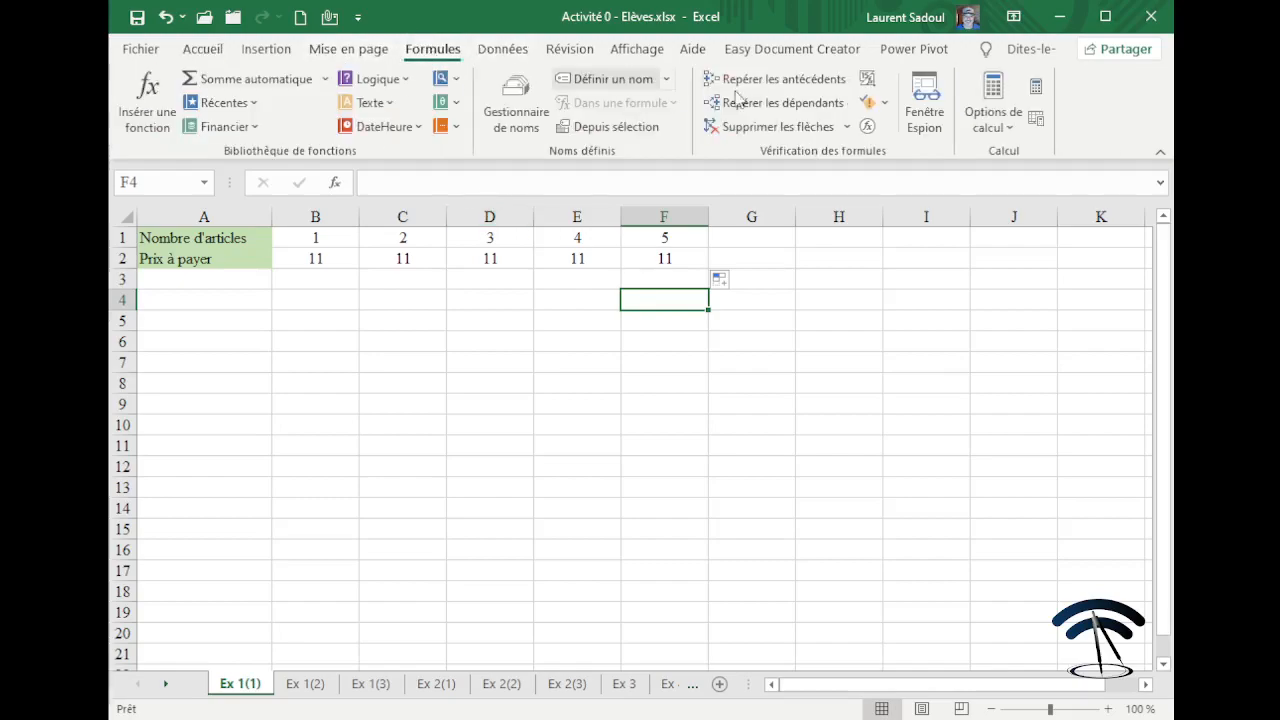
pyautogui.click(868, 80)
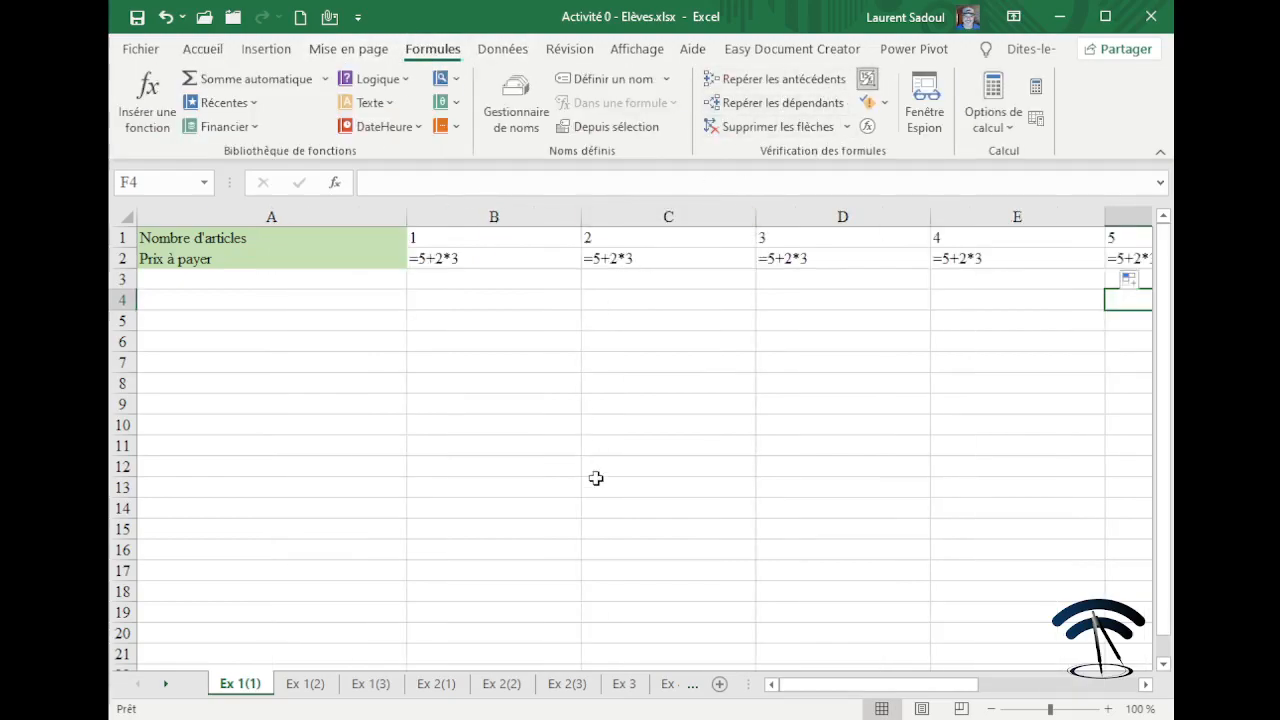
pyautogui.moveTo(838, 686)
pyautogui.mouseDown()
pyautogui.moveTo(917, 702)
pyautogui.moveTo(846, 700)
pyautogui.mouseUp()
pyautogui.click(868, 80)
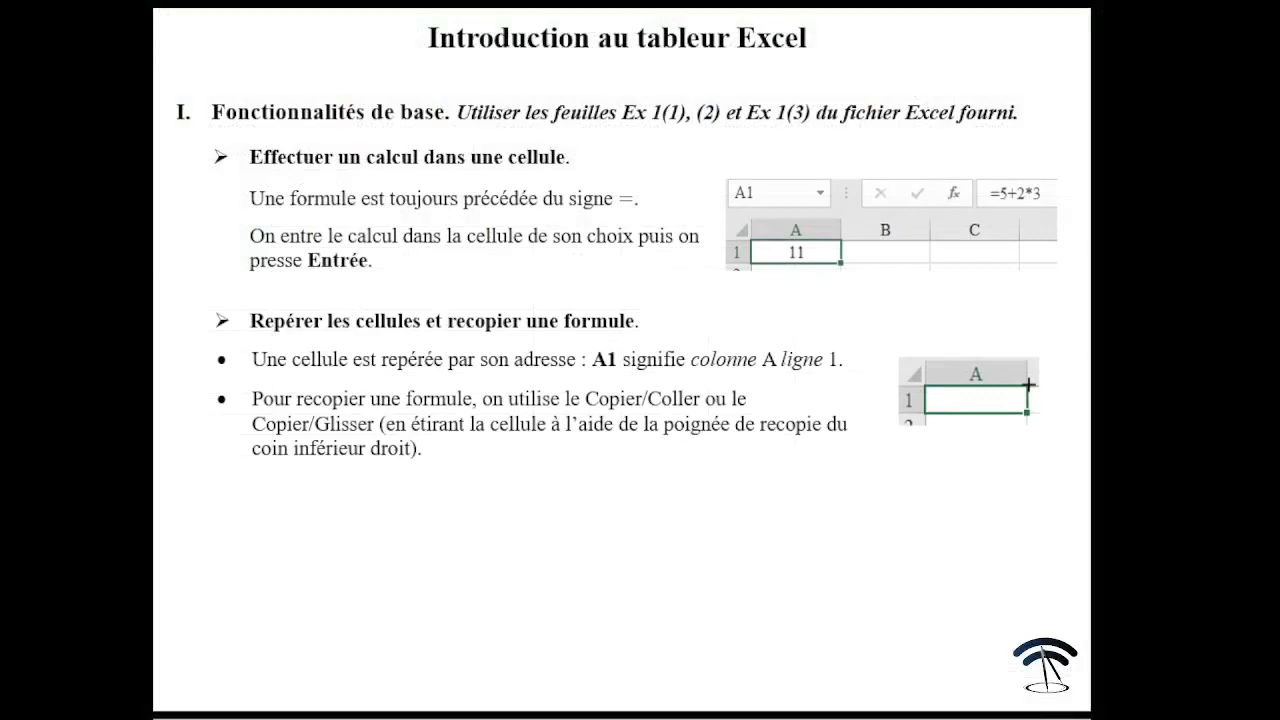
# Advance the course presentation to the next slide.
pyautogui.click(604, 360)
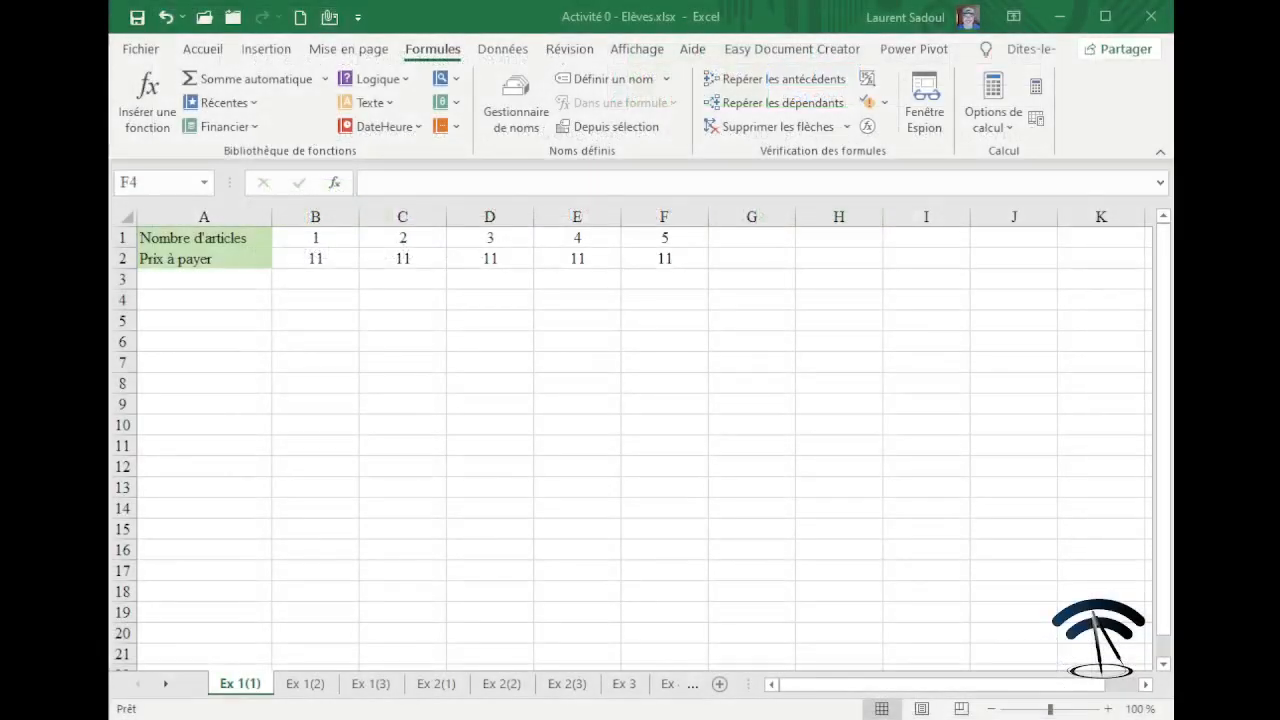
# Clear B2:F4, then enter =B1*2+5 in B2 so it shows 7.
pyautogui.moveTo(317, 260); pyautogui.dragTo(694, 297)
pyautogui.press('Delete')
pyautogui.click(325, 260)
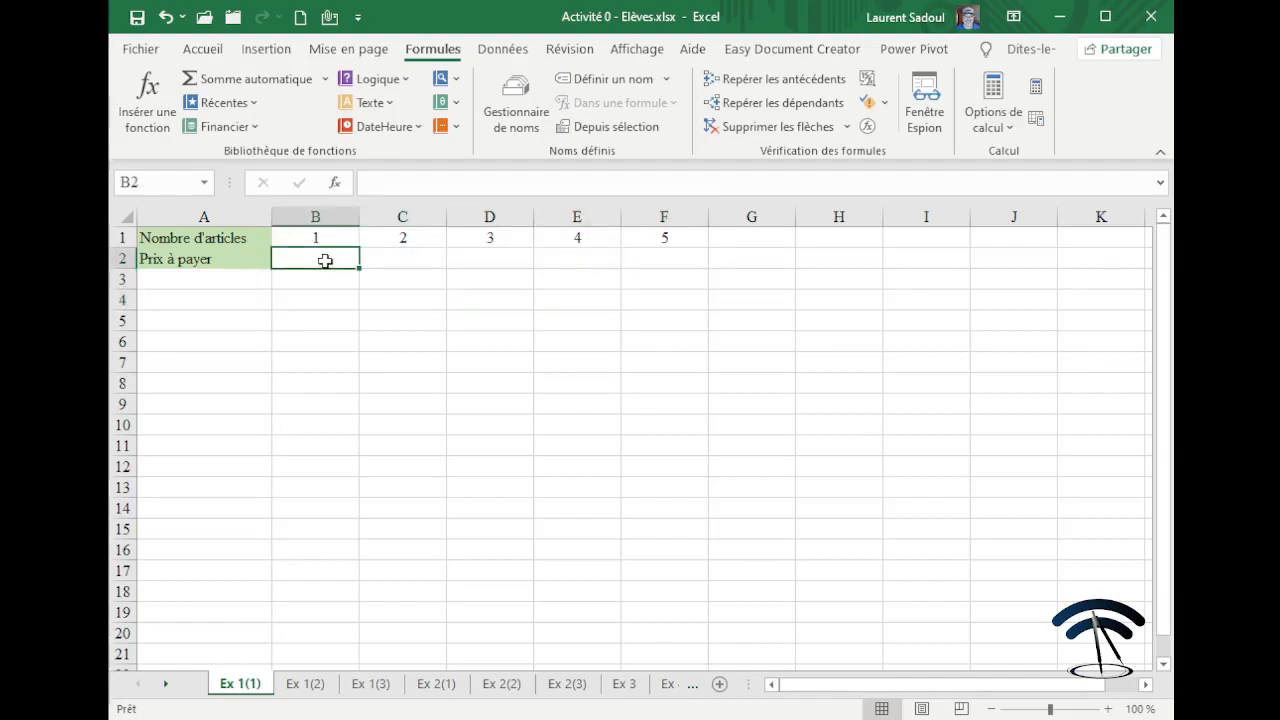
pyautogui.doubleClick(325, 260)
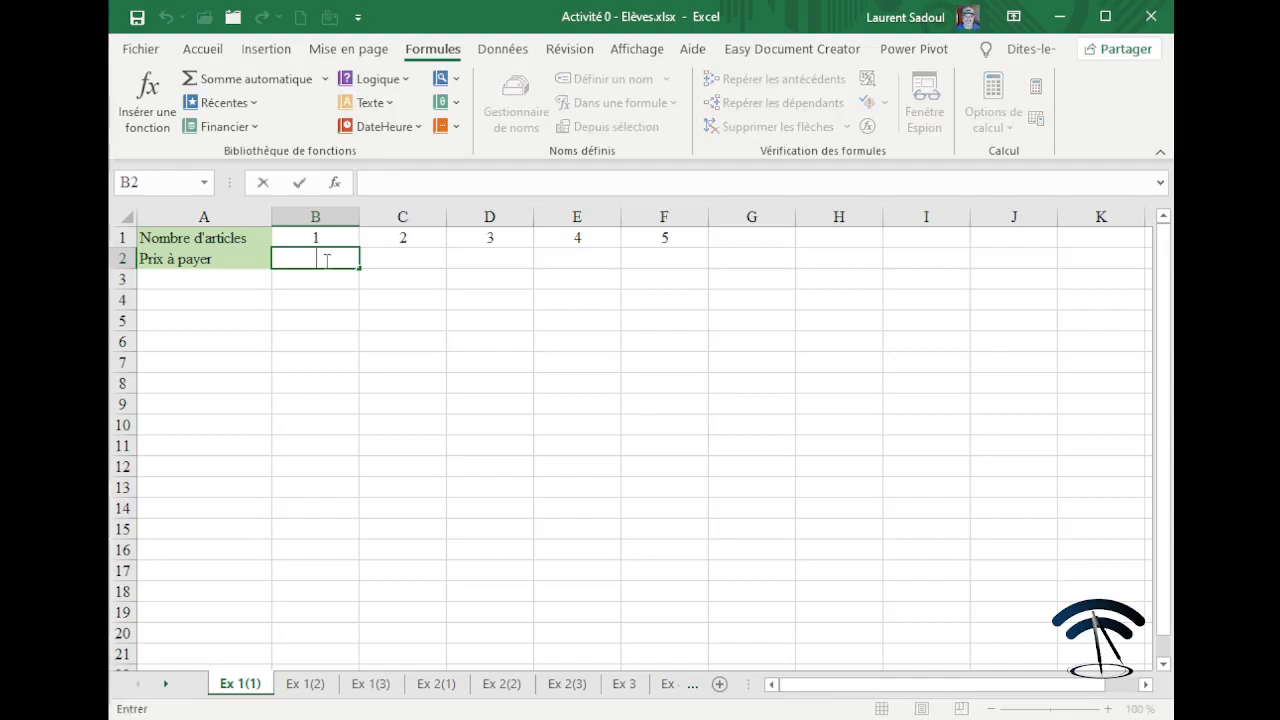
pyautogui.write('=')
pyautogui.click(322, 238)
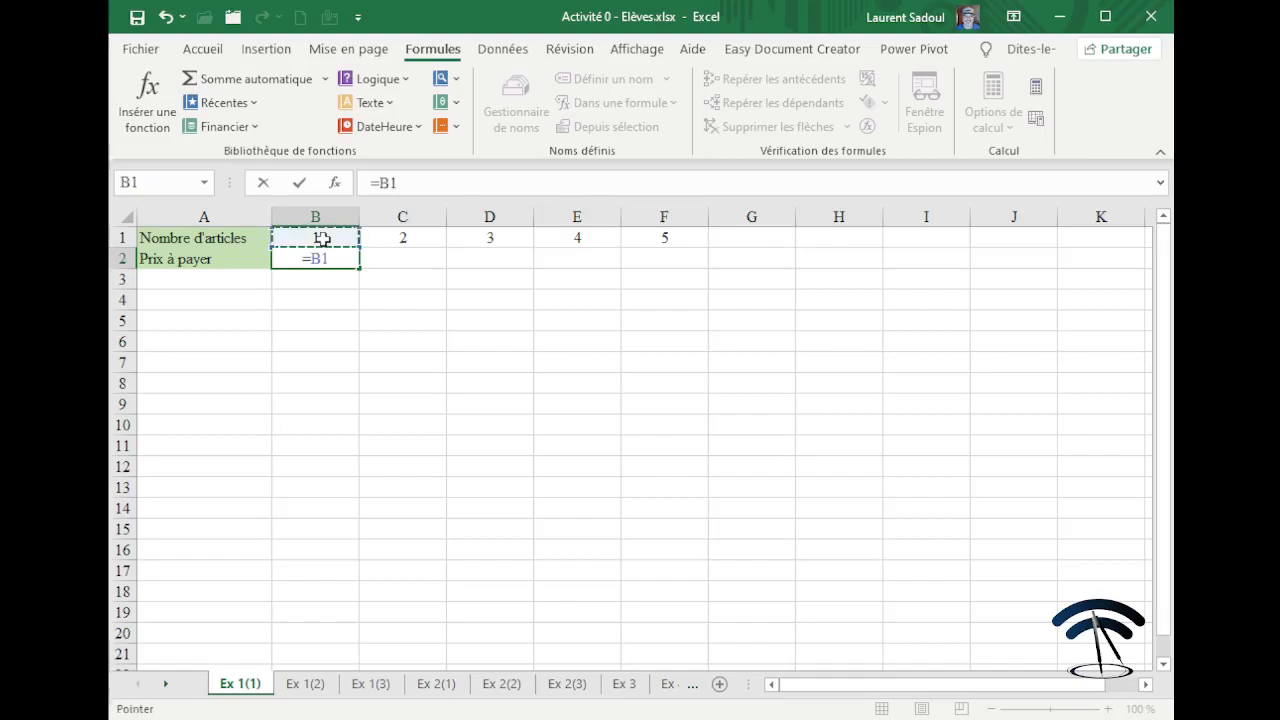
pyautogui.write('*')
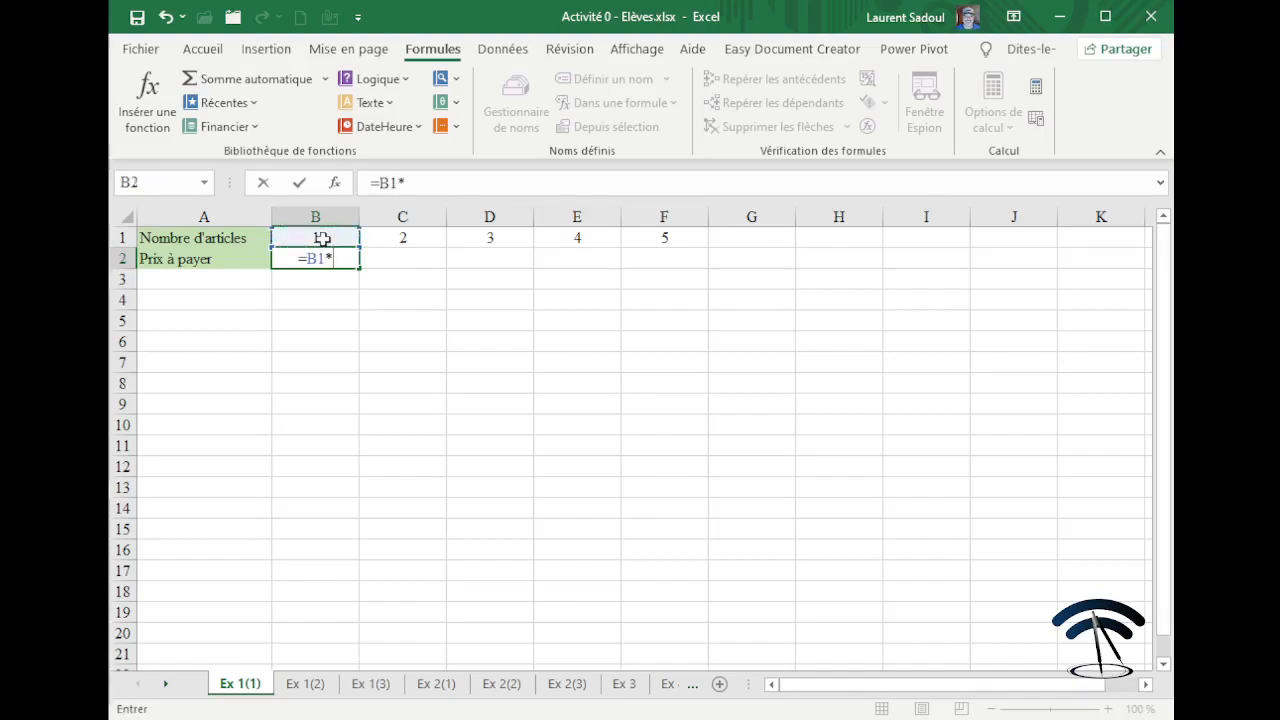
pyautogui.write('2+5')
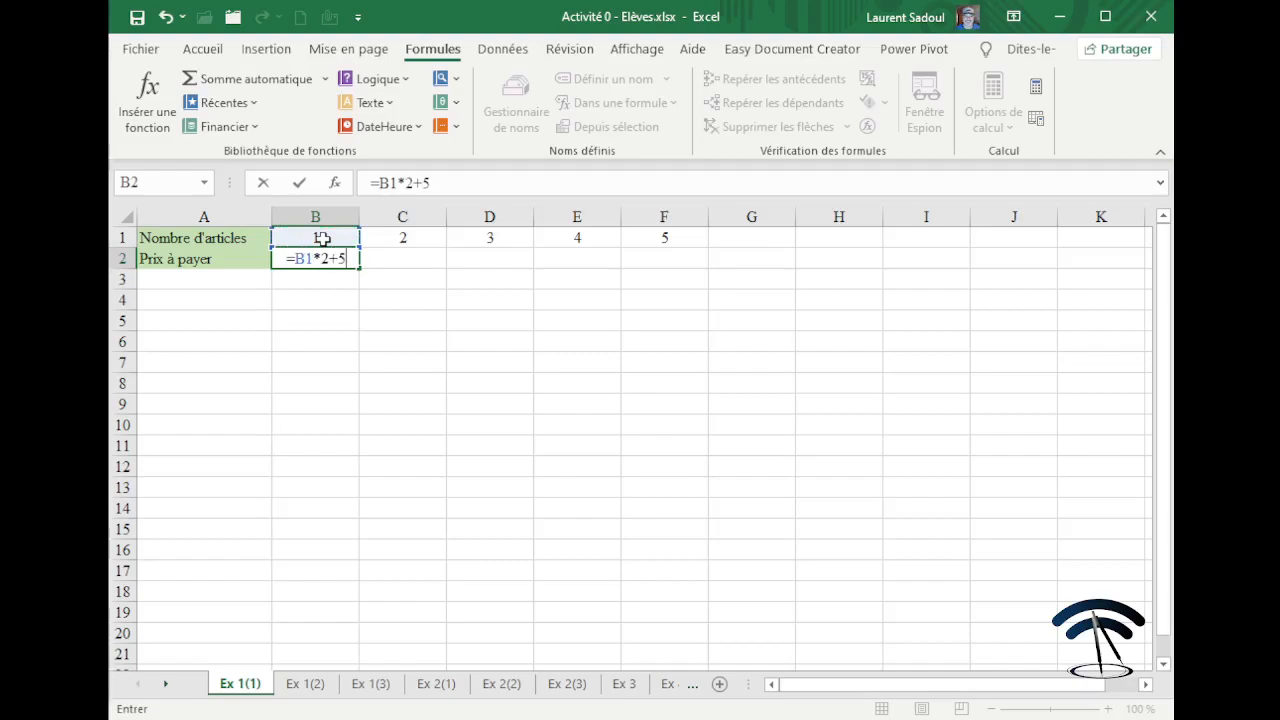
pyautogui.press('Return')
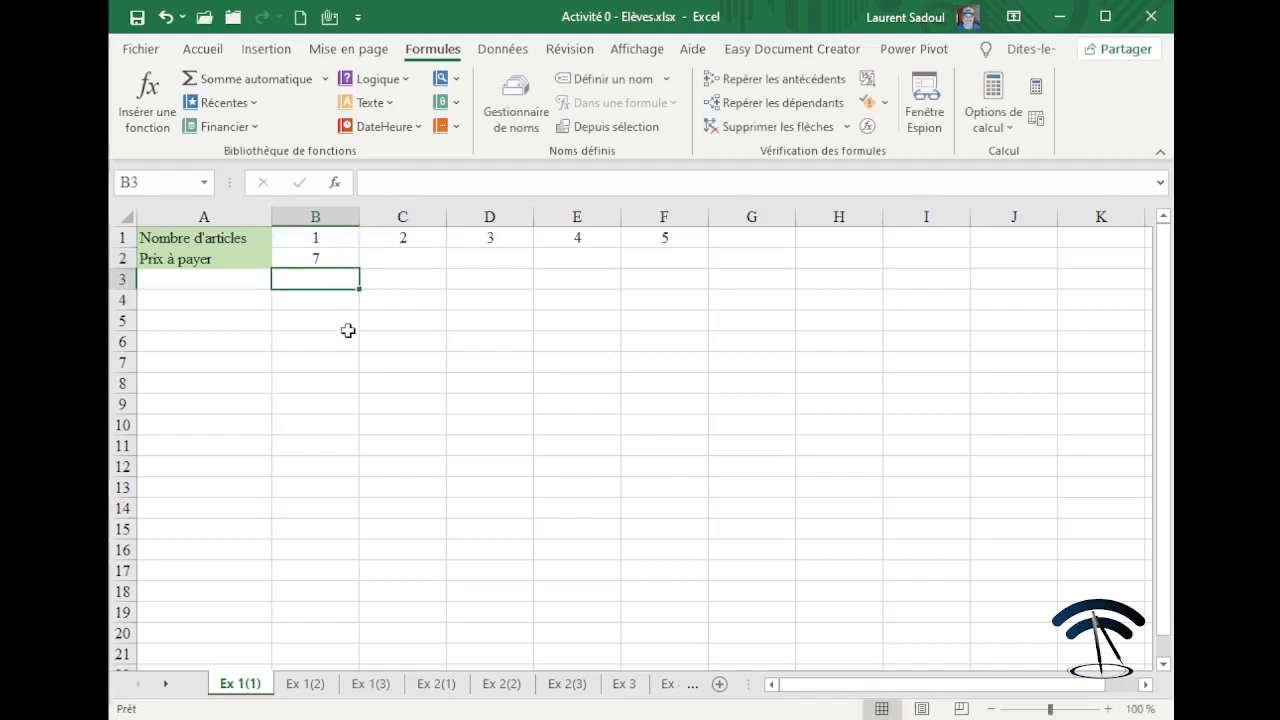
pyautogui.click(329, 254)
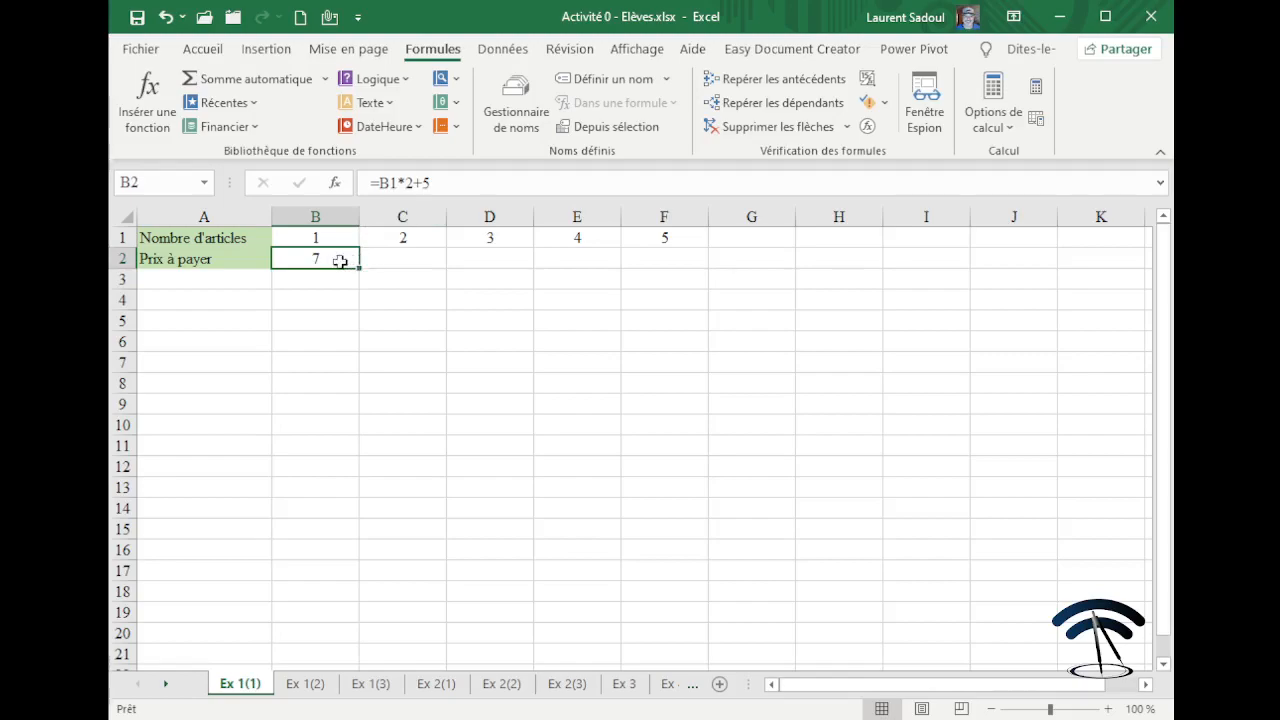
# Fill the B2 formula across to F2 (7, 9, 11, 13, 15) and check each copied formula.
pyautogui.moveTo(357, 266); pyautogui.dragTo(665, 265)
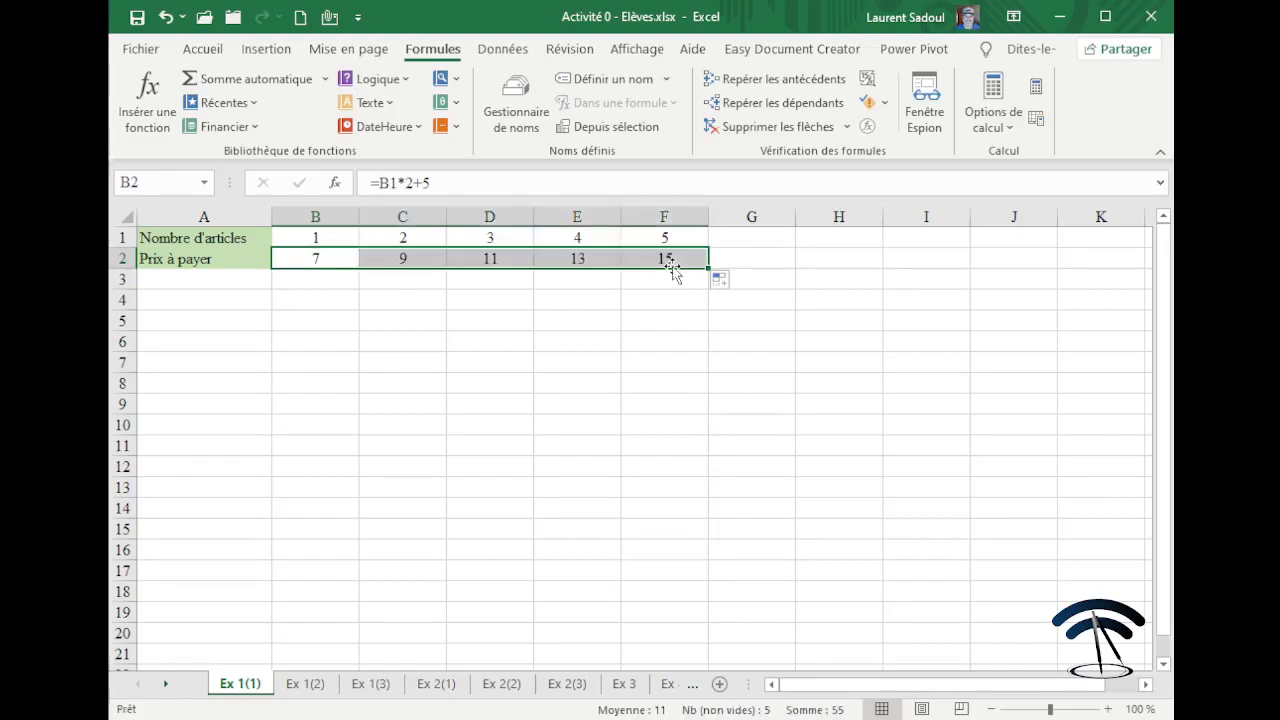
pyautogui.click(647, 319)
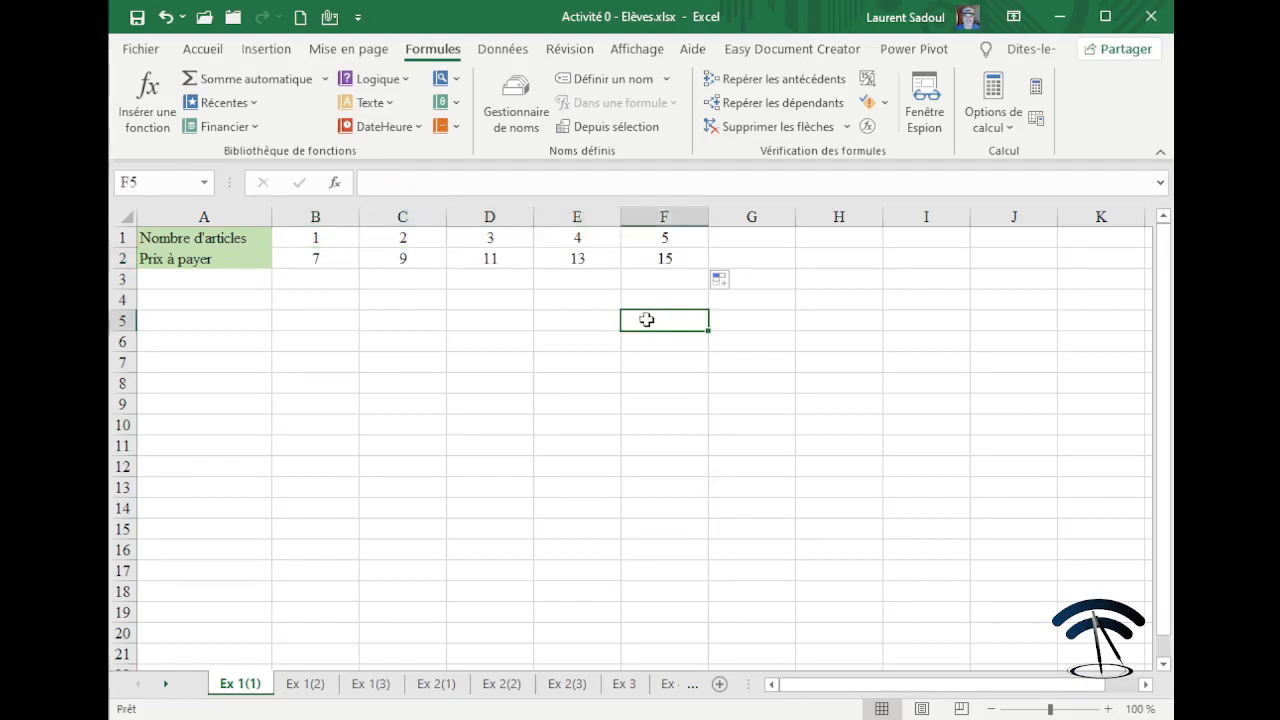
pyautogui.click(341, 262)
pyautogui.click(422, 259)
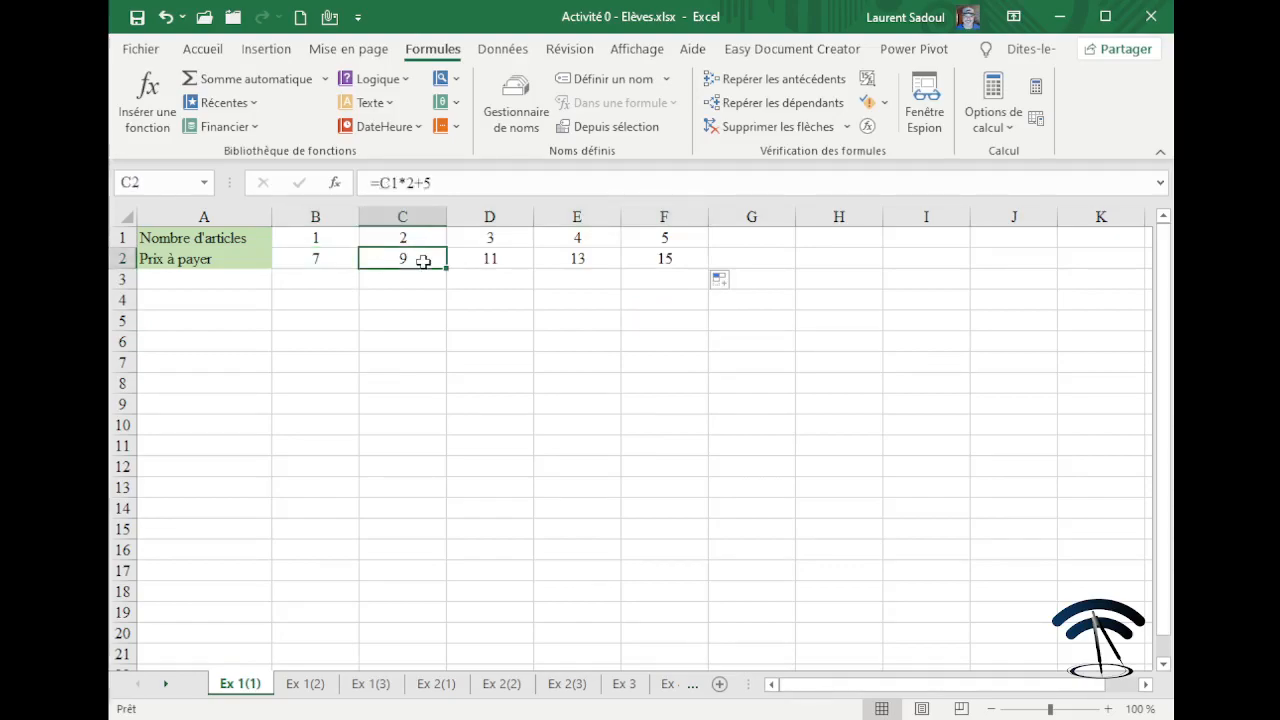
pyautogui.click(486, 255)
pyautogui.click(572, 252)
pyautogui.click(645, 262)
pyautogui.click(482, 320)
# Recheck the formulas =B1*2+5 through =F1*2+5, then display formulas in the cells.
pyautogui.click(331, 261)
pyautogui.click(410, 257)
pyautogui.click(490, 256)
pyautogui.click(575, 257)
pyautogui.click(634, 256)
pyautogui.click(438, 320)
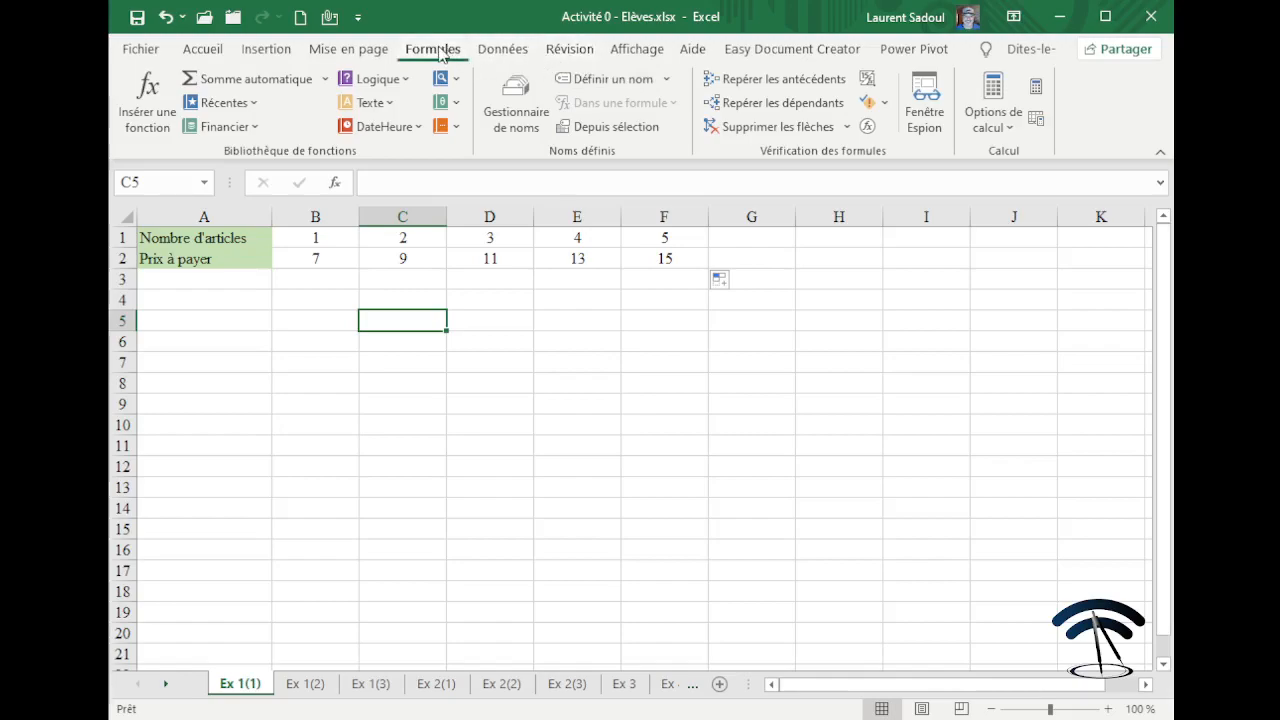
pyautogui.click(866, 78)
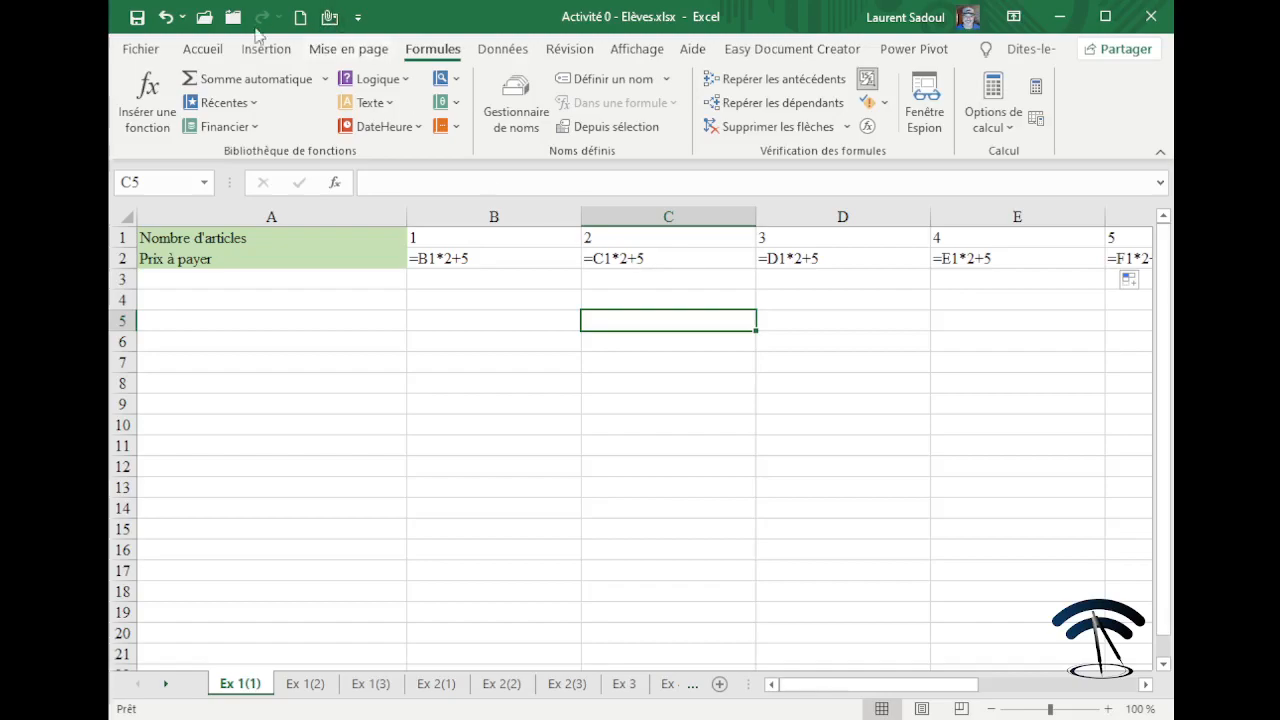
# Show values again and fill B2's formula down to B7, giving 19, 43, 91, 187, 379.
pyautogui.click(868, 80)
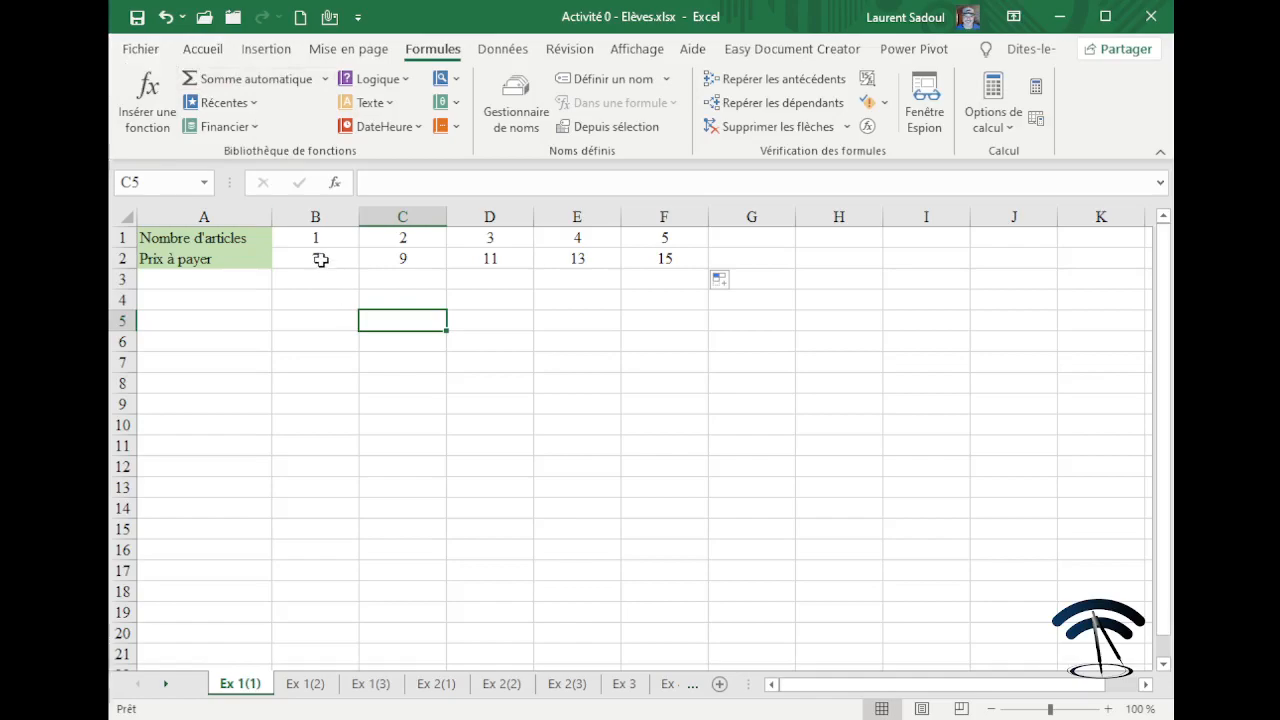
pyautogui.click(320, 259)
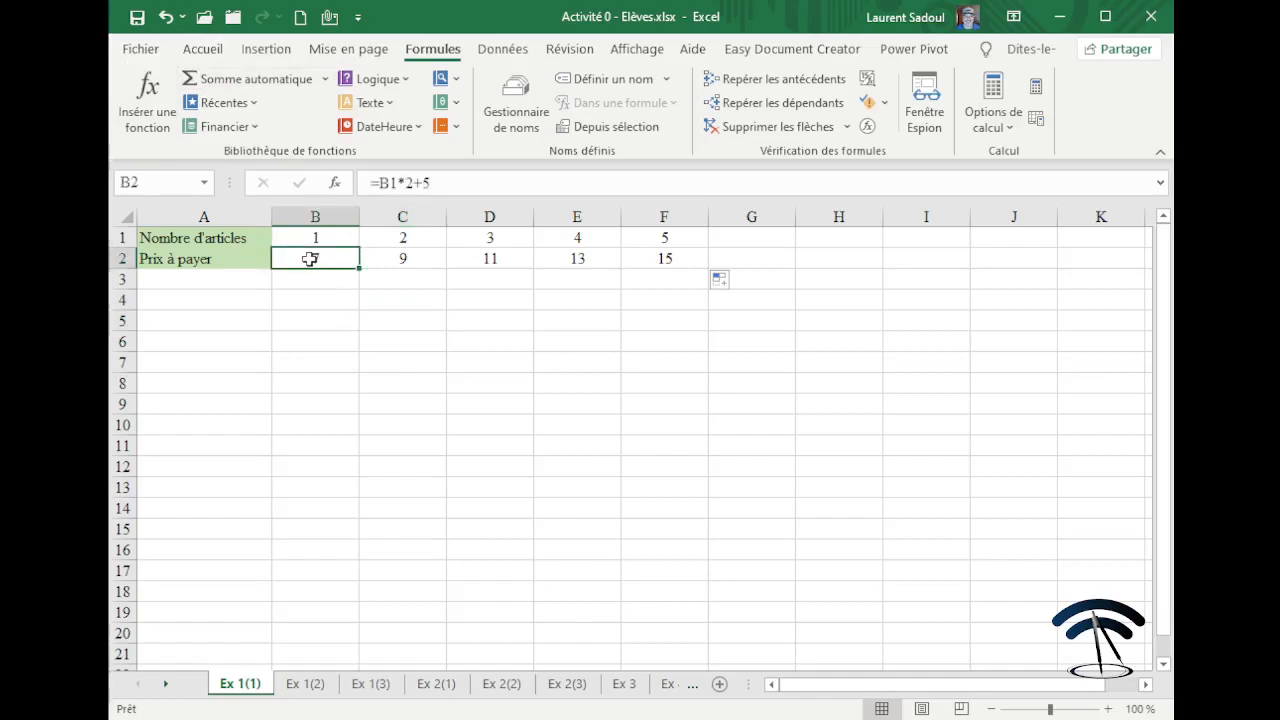
pyautogui.moveTo(360, 268); pyautogui.dragTo(360, 370)
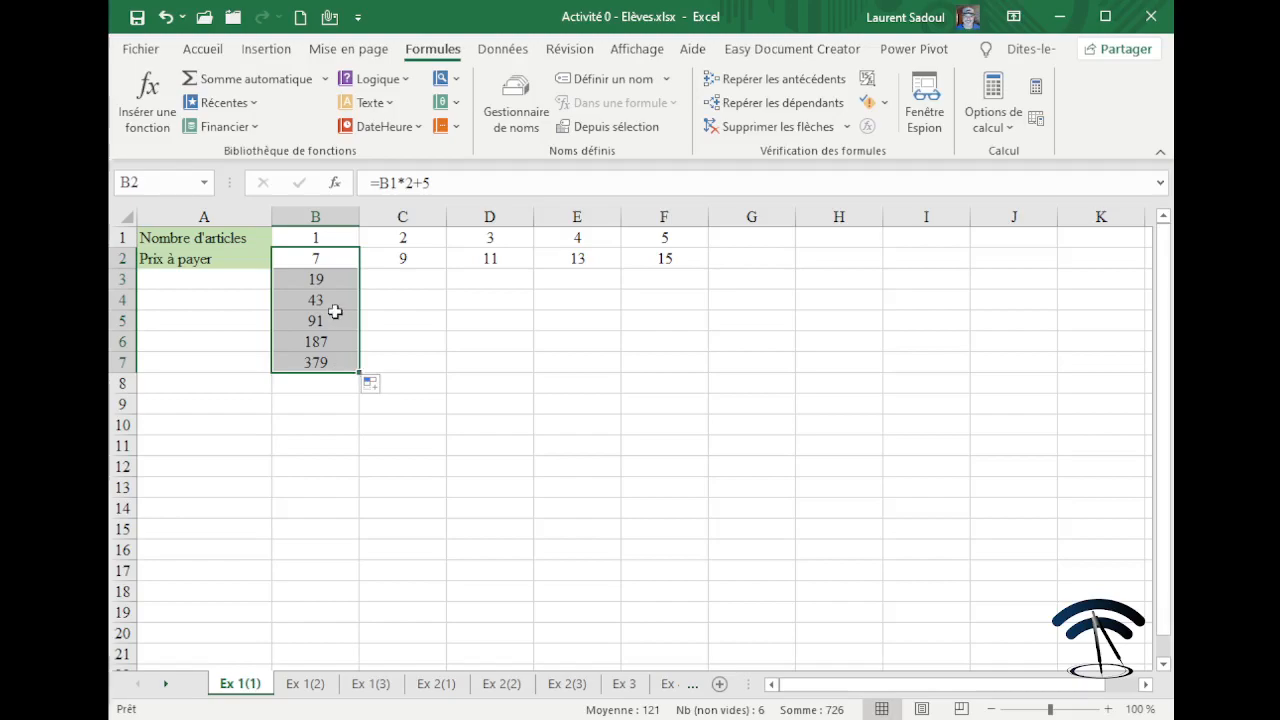
# Inspect the copied formulas in B3 through B7.
pyautogui.click(328, 259)
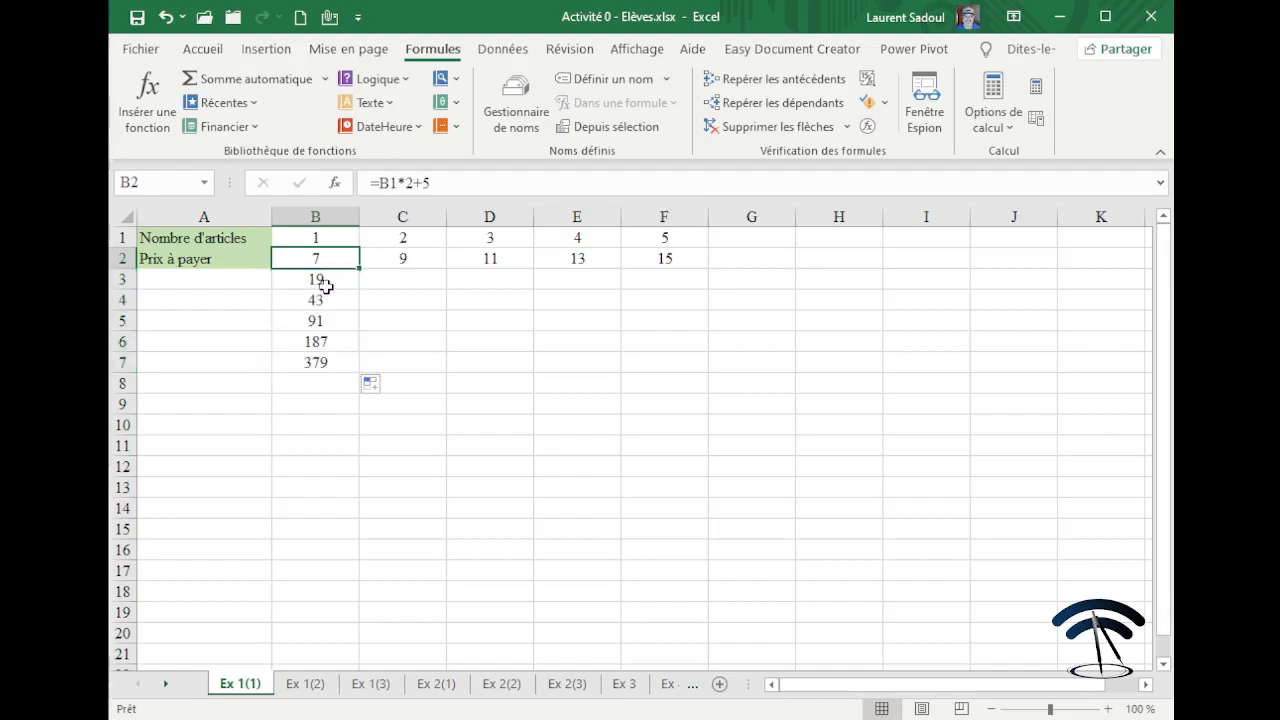
pyautogui.click(325, 280)
pyautogui.click(323, 300)
pyautogui.click(321, 321)
pyautogui.click(318, 343)
pyautogui.click(316, 364)
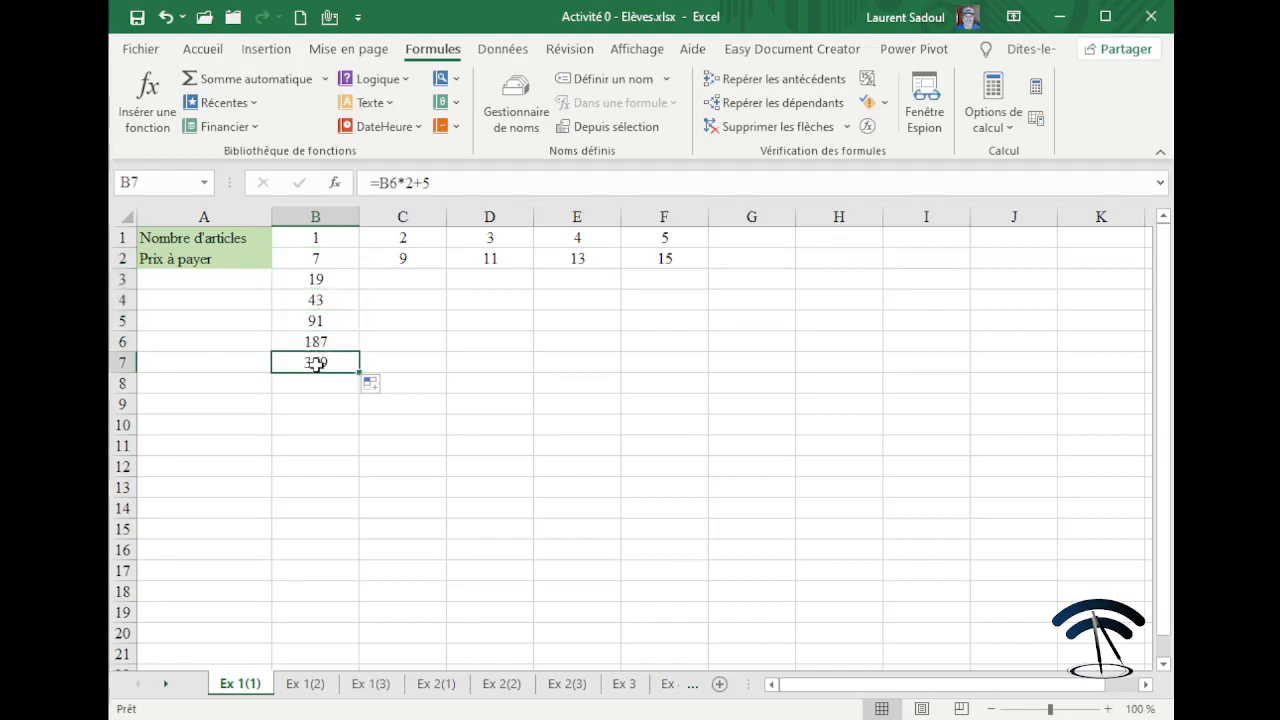
pyautogui.click(339, 279)
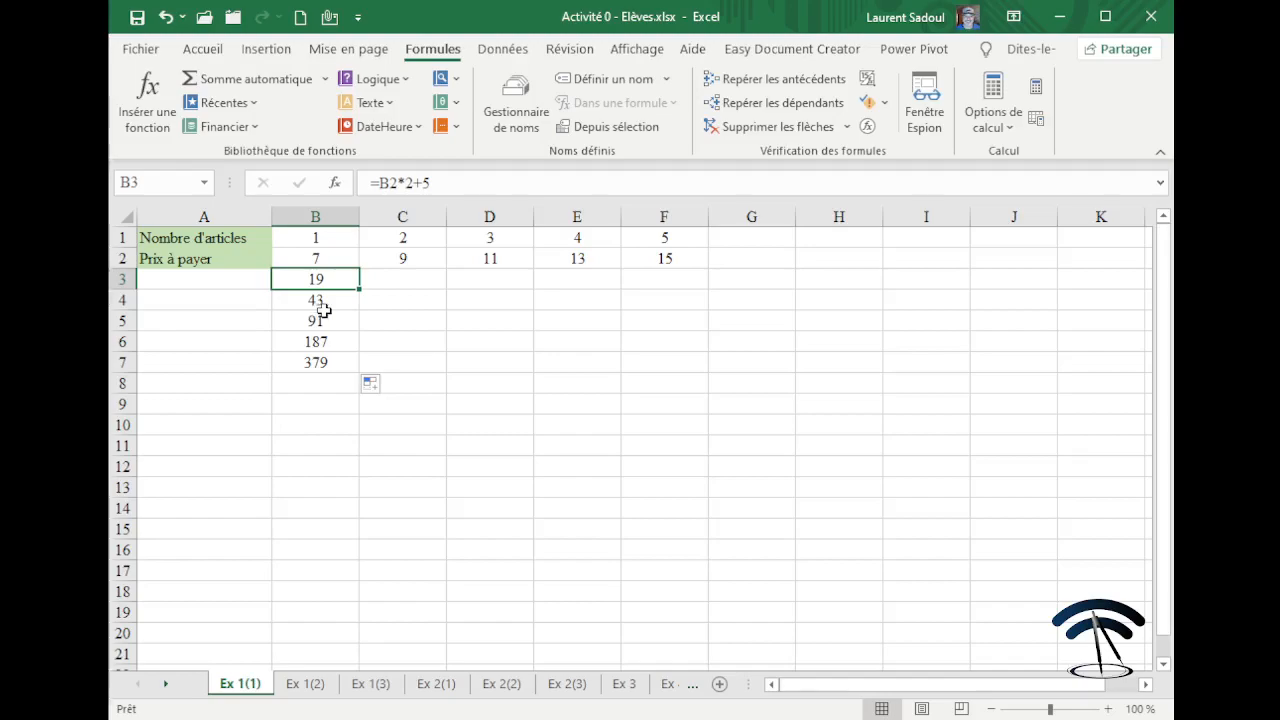
pyautogui.click(328, 301)
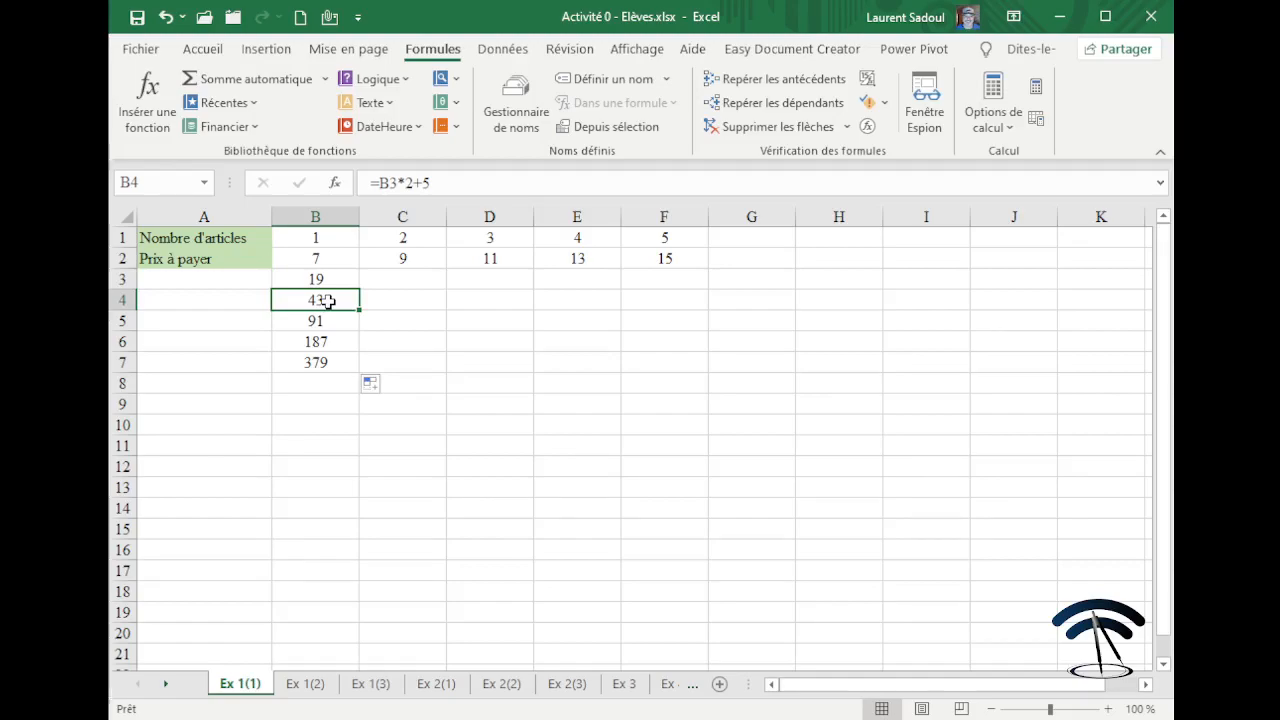
# Delete the mistaken results in B3:B7.
pyautogui.click(563, 356)
pyautogui.moveTo(326, 285); pyautogui.dragTo(314, 361)
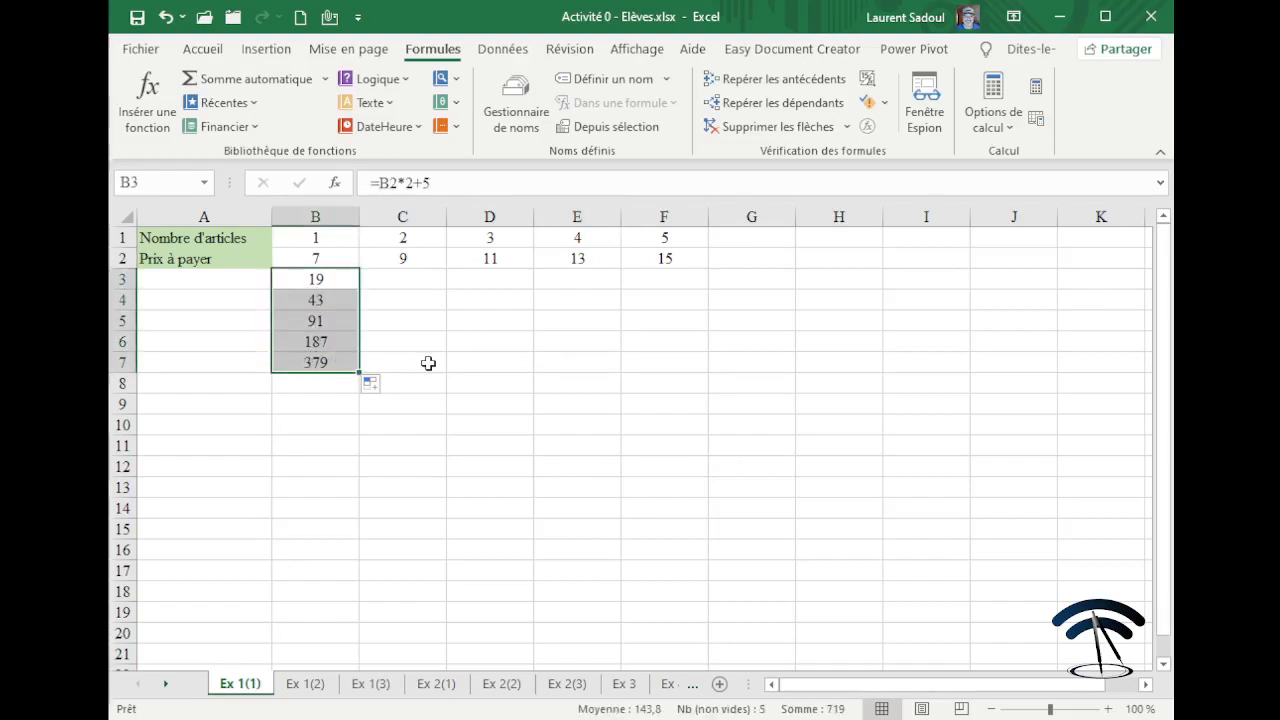
pyautogui.press('Delete')
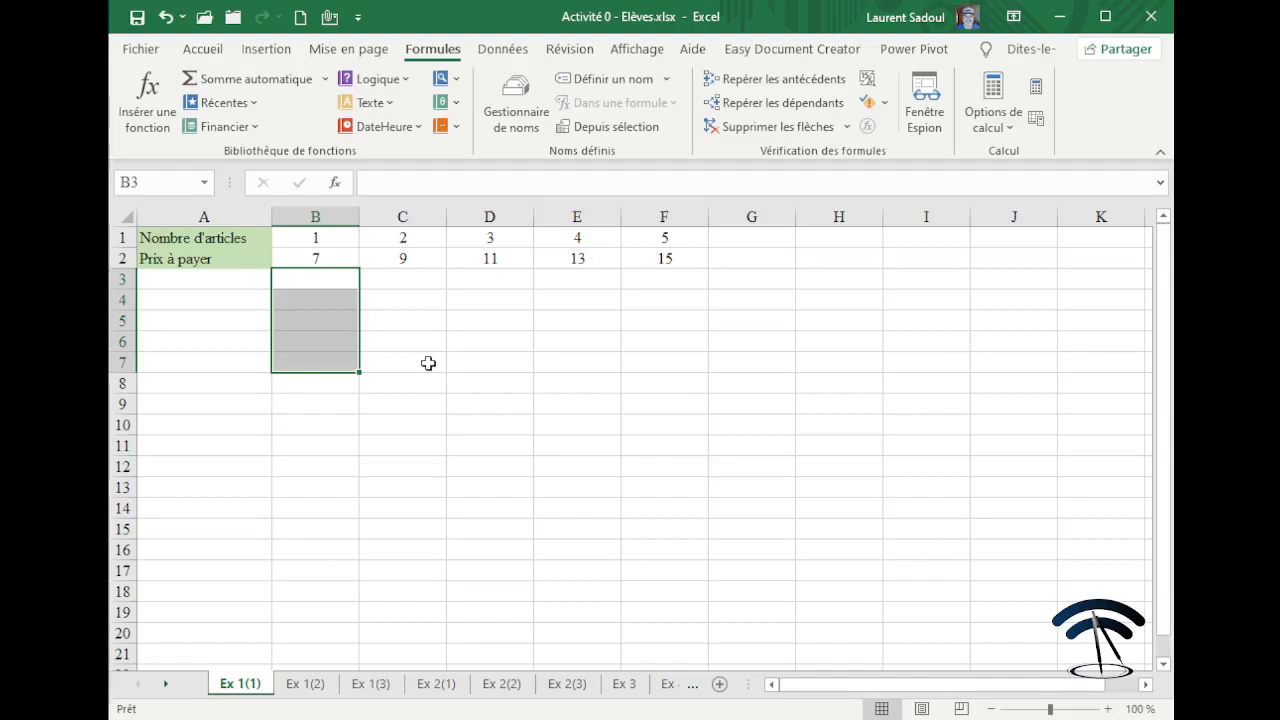
pyautogui.click(428, 363)
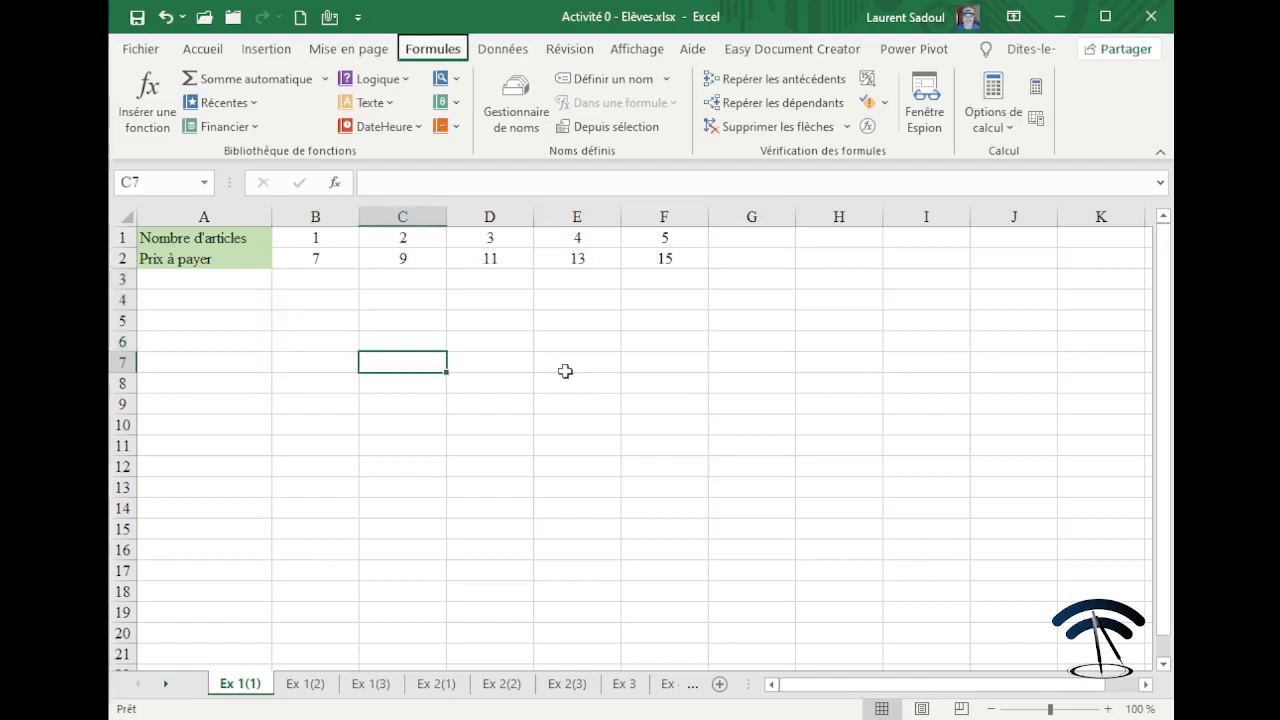
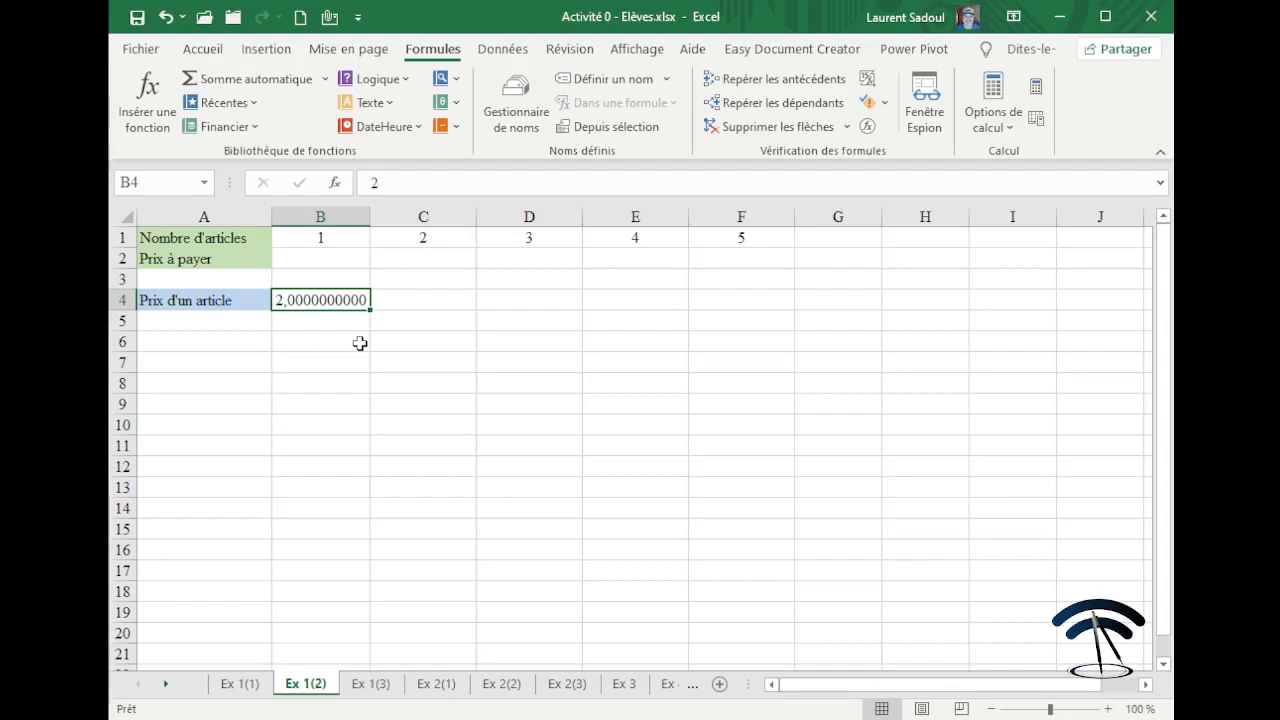
# Reduce the unit price in B4 to two decimals so it shows 2,00.
pyautogui.click(203, 50)
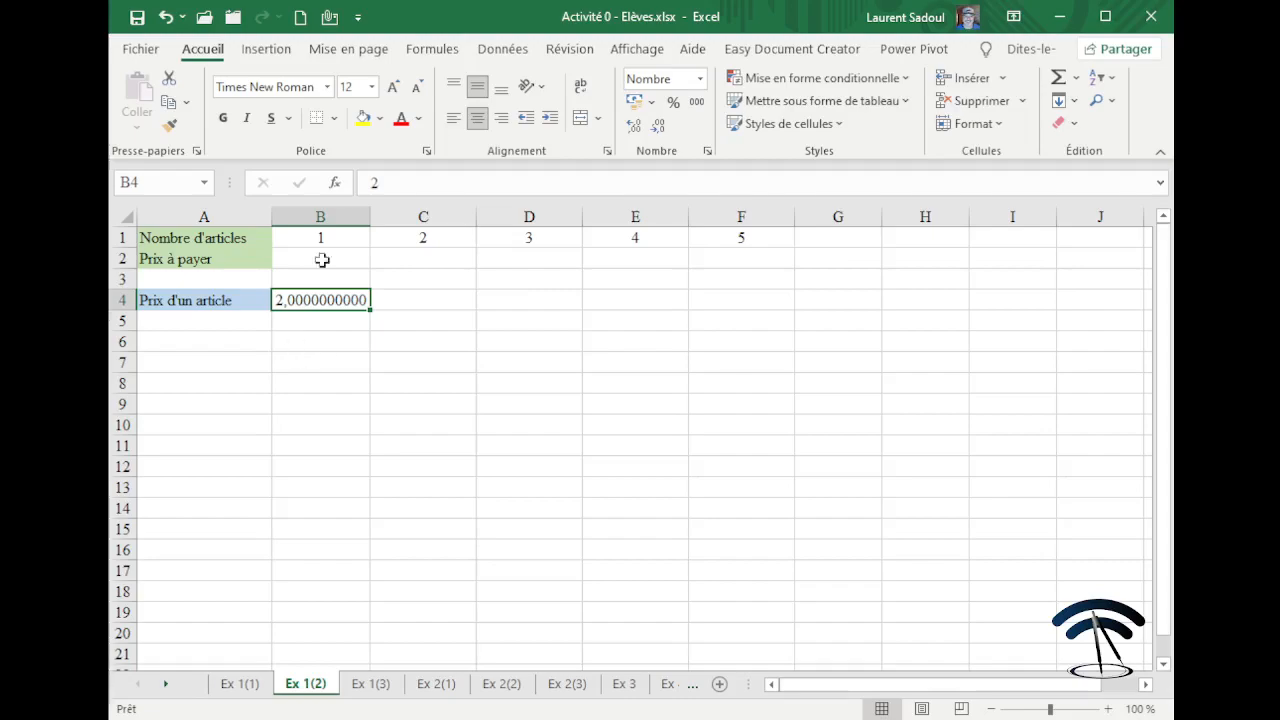
pyautogui.click(660, 128)
pyautogui.click(660, 128)
pyautogui.click(660, 128)
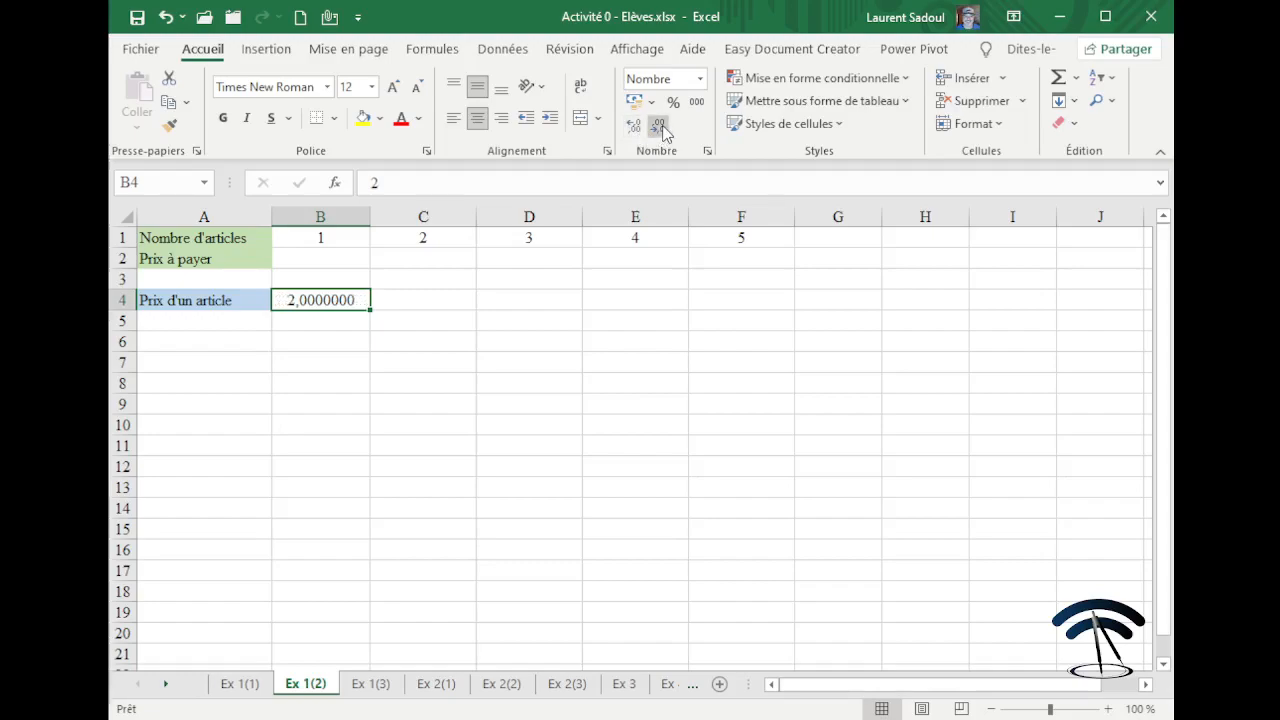
pyautogui.click(660, 128)
pyautogui.click(660, 128)
pyautogui.click(660, 128)
pyautogui.click(660, 128)
pyautogui.click(660, 128)
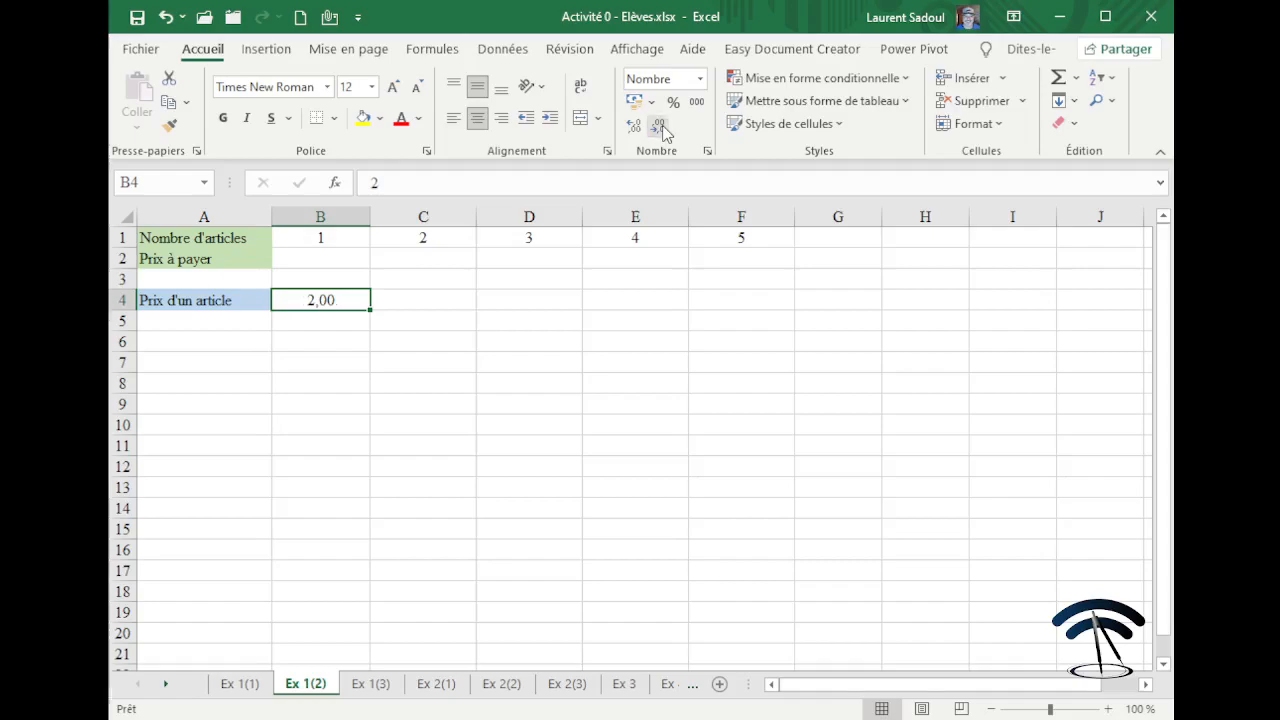
pyautogui.click(340, 346)
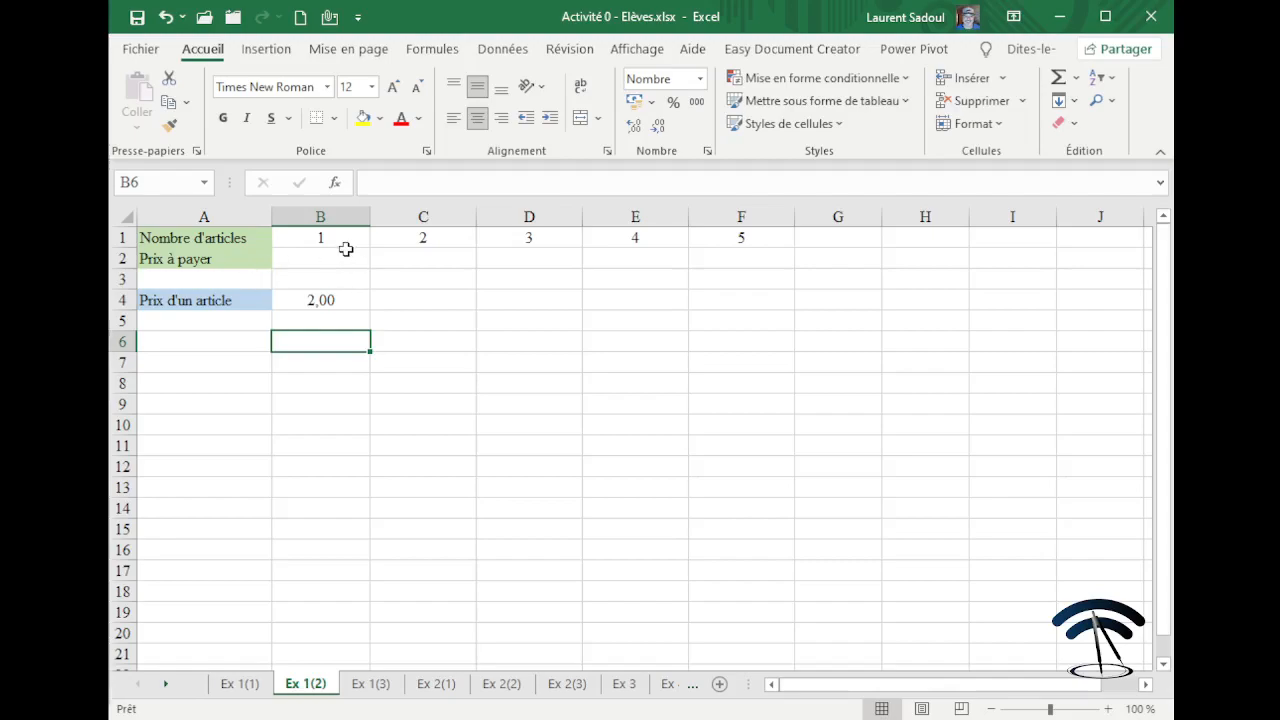
pyautogui.click(346, 257)
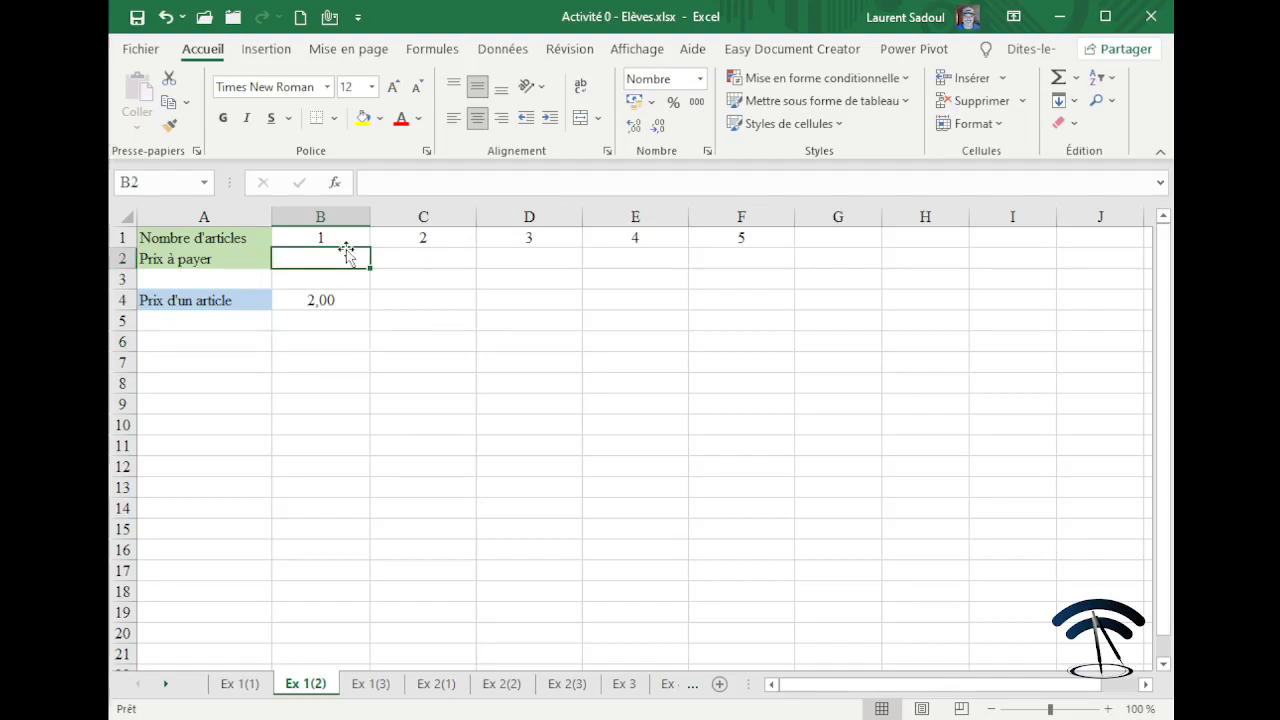
# Enter =B1*B4+5 in B2 as the price to pay, giving 7.
pyautogui.write('=')
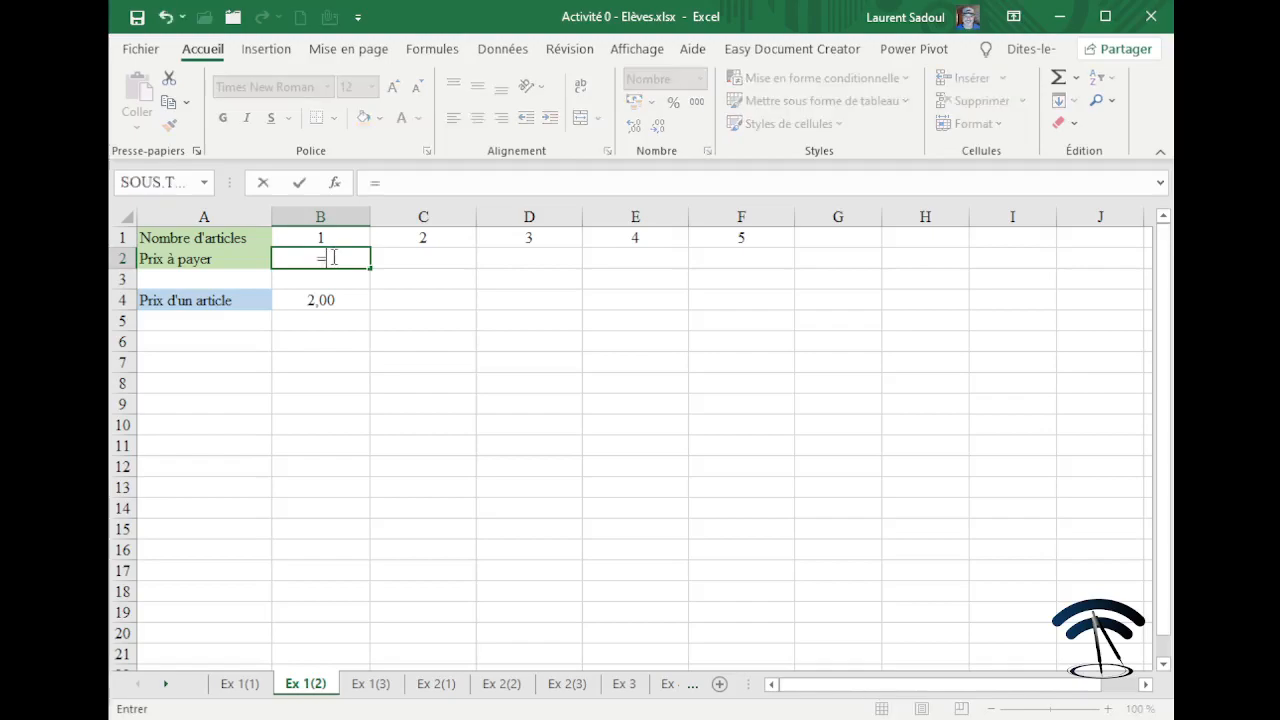
pyautogui.click(330, 238)
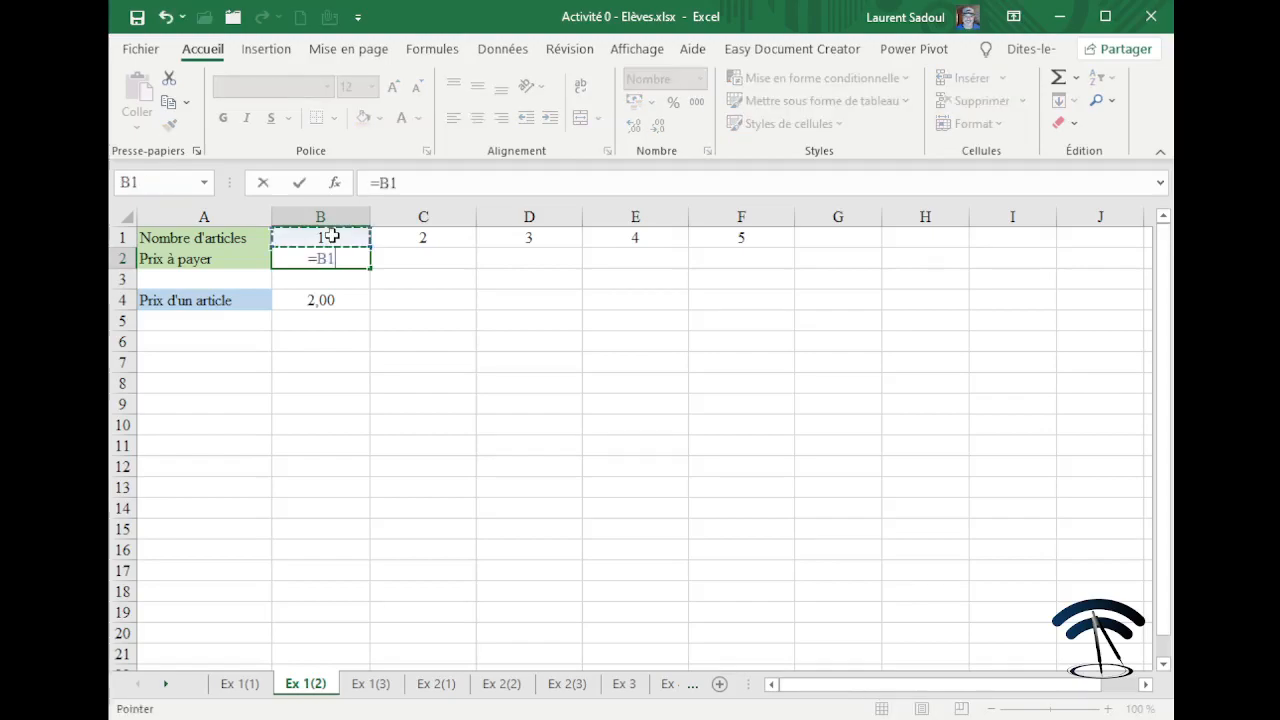
pyautogui.write('*')
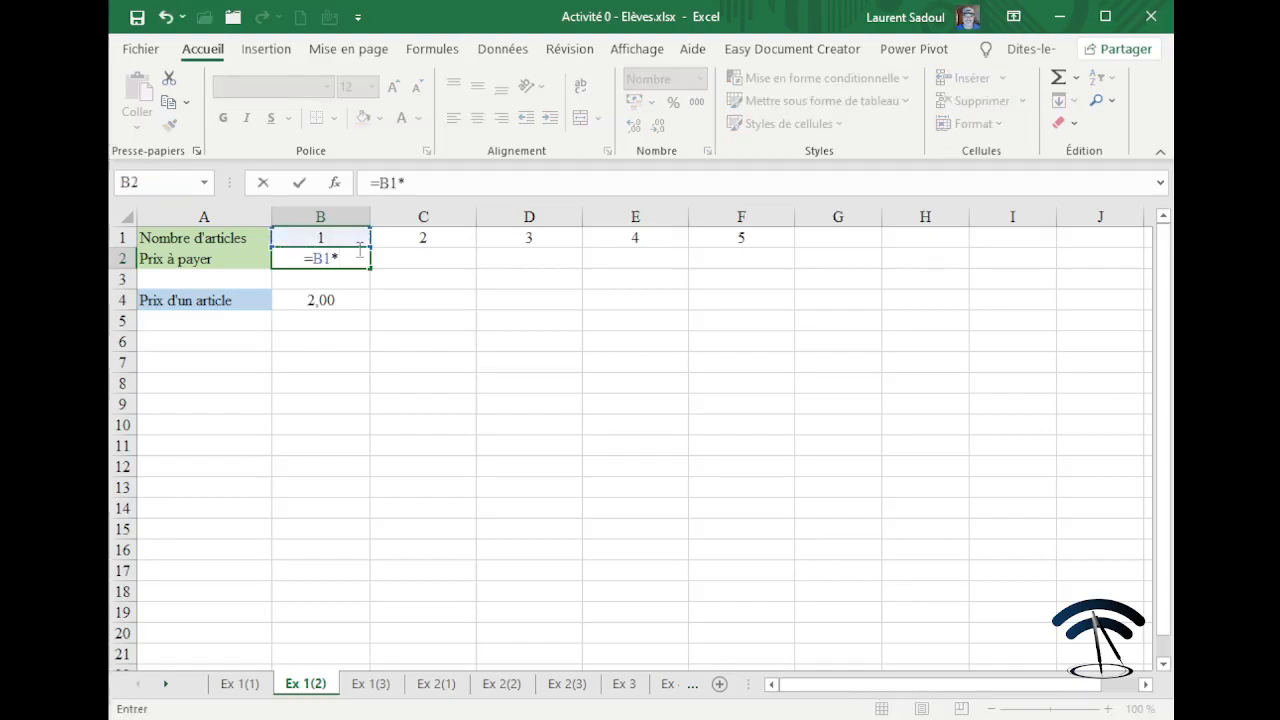
pyautogui.click(340, 299)
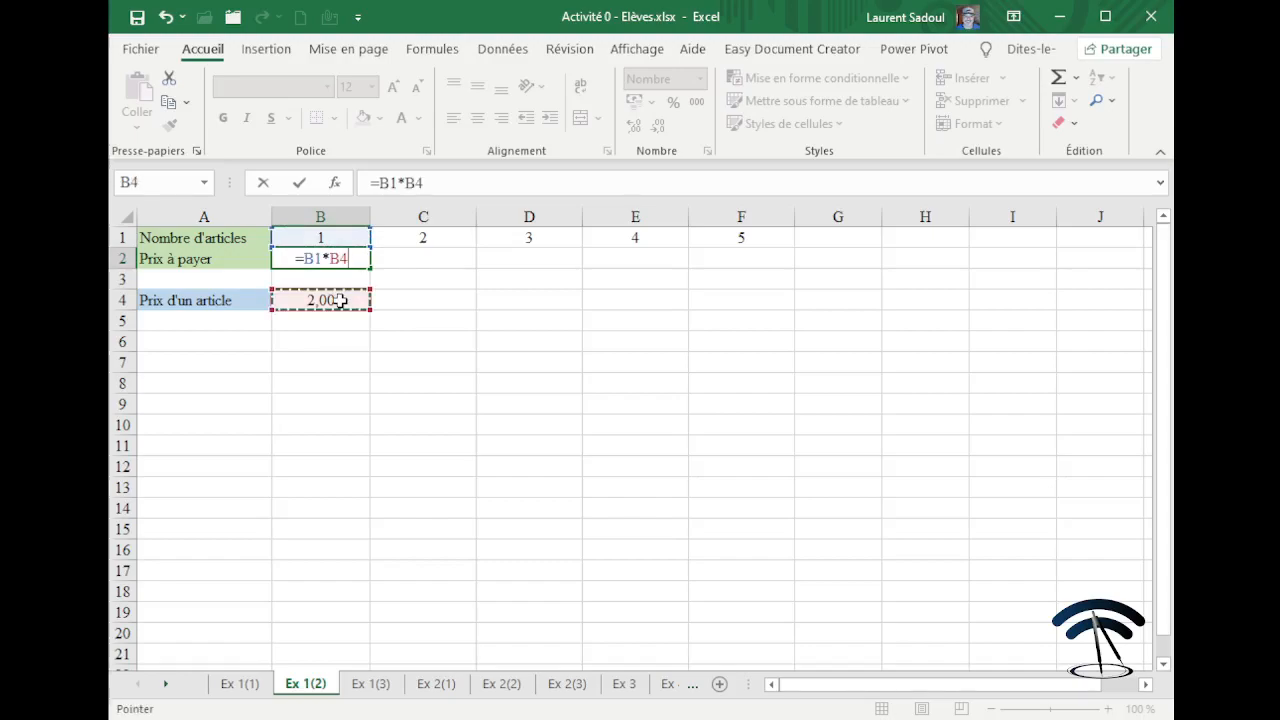
pyautogui.write('+5')
pyautogui.press('Return')
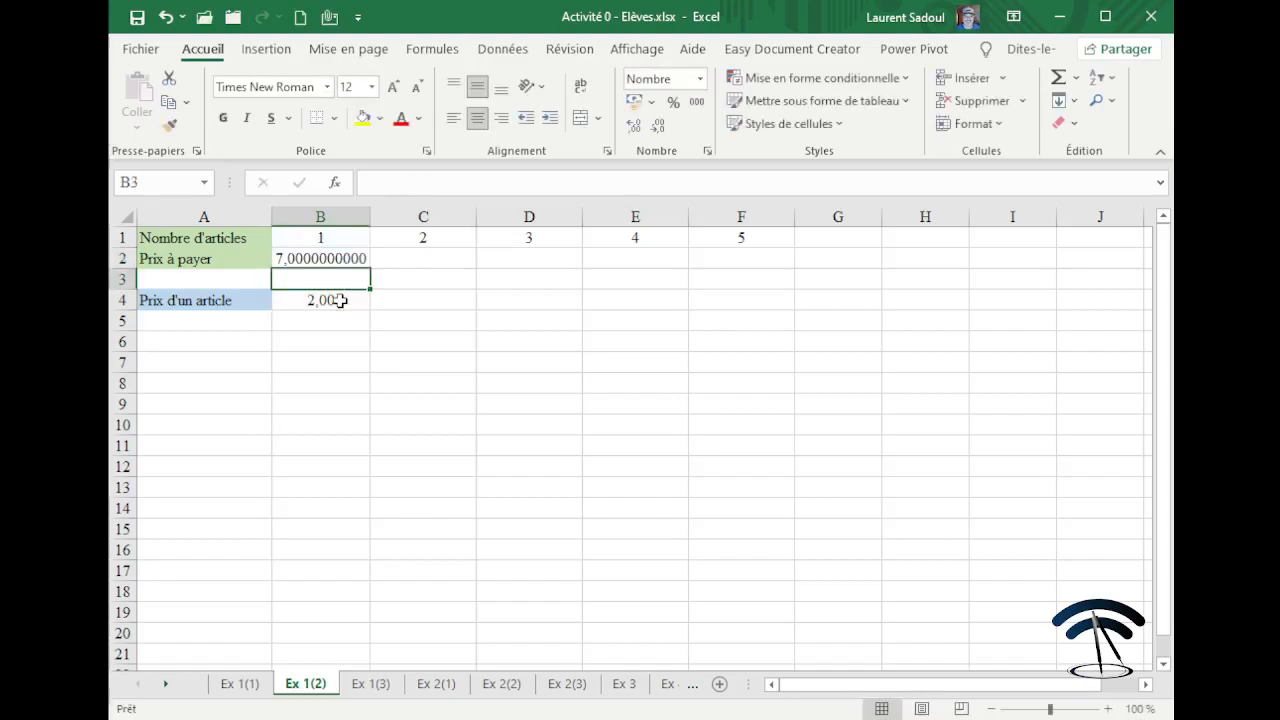
pyautogui.click(318, 258)
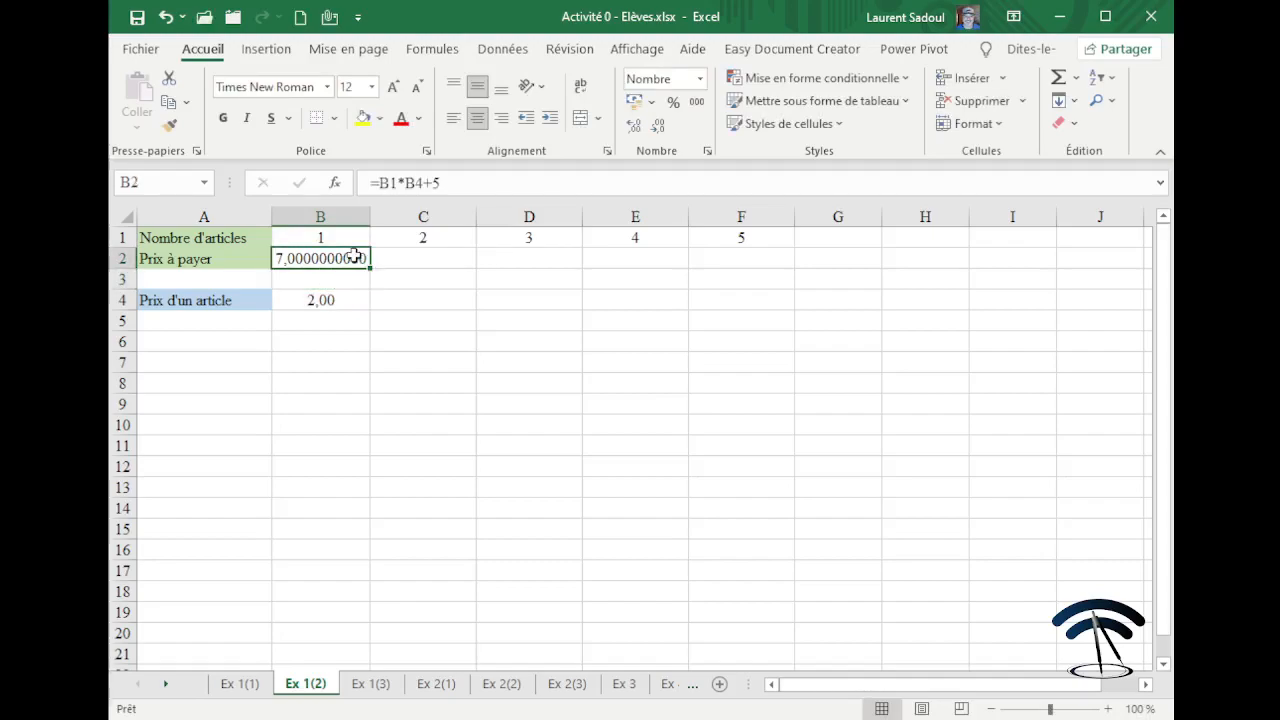
pyautogui.moveTo(370, 268); pyautogui.dragTo(743, 263)
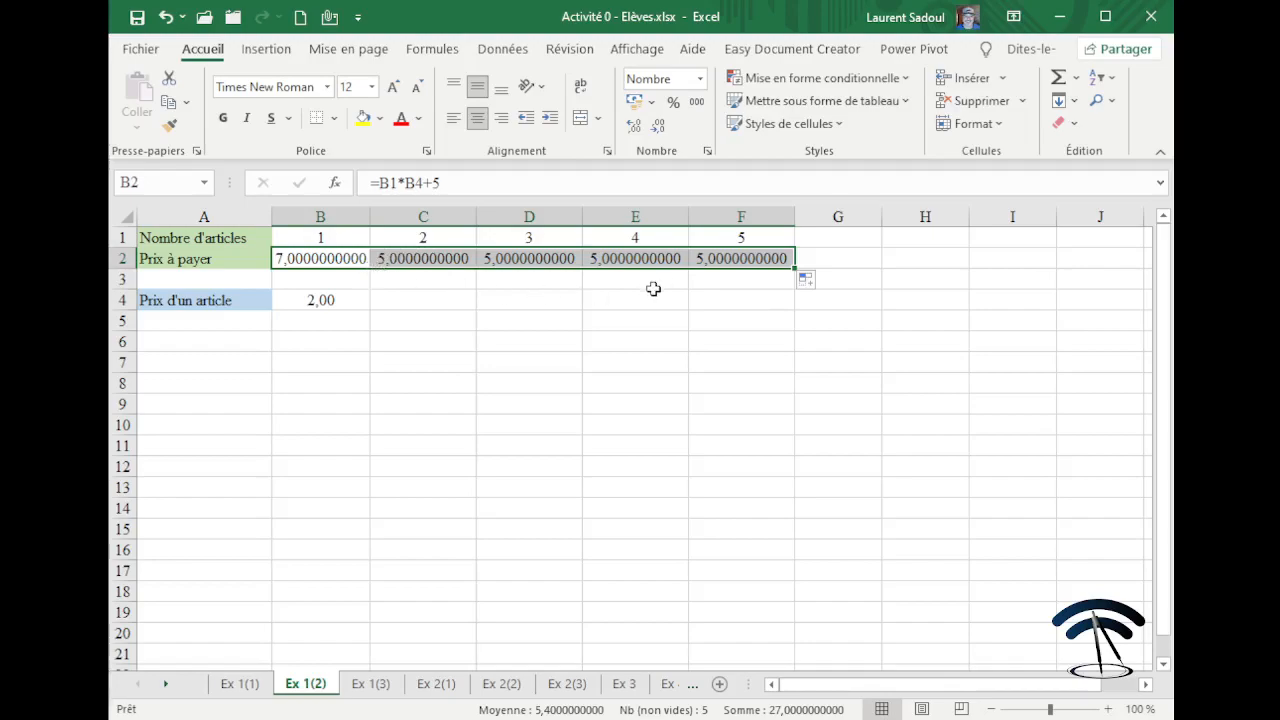
pyautogui.click(597, 303)
pyautogui.click(444, 258)
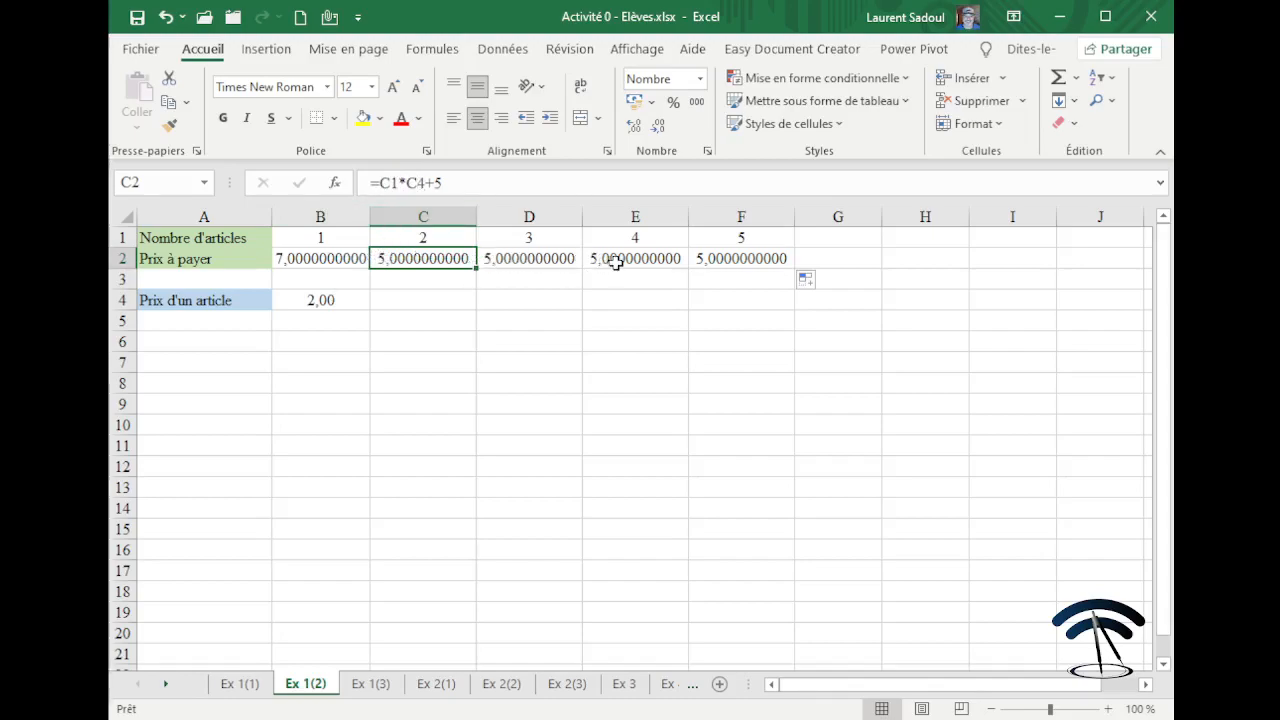
pyautogui.click(423, 301)
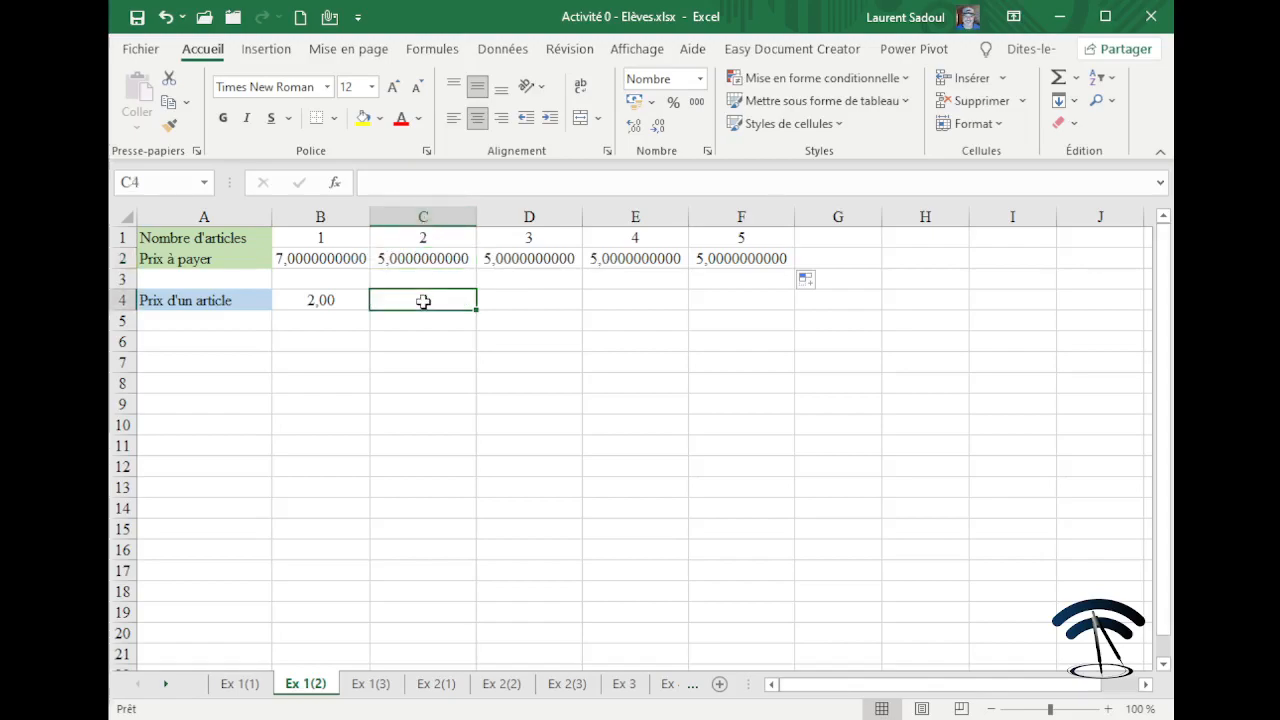
pyautogui.click(423, 258)
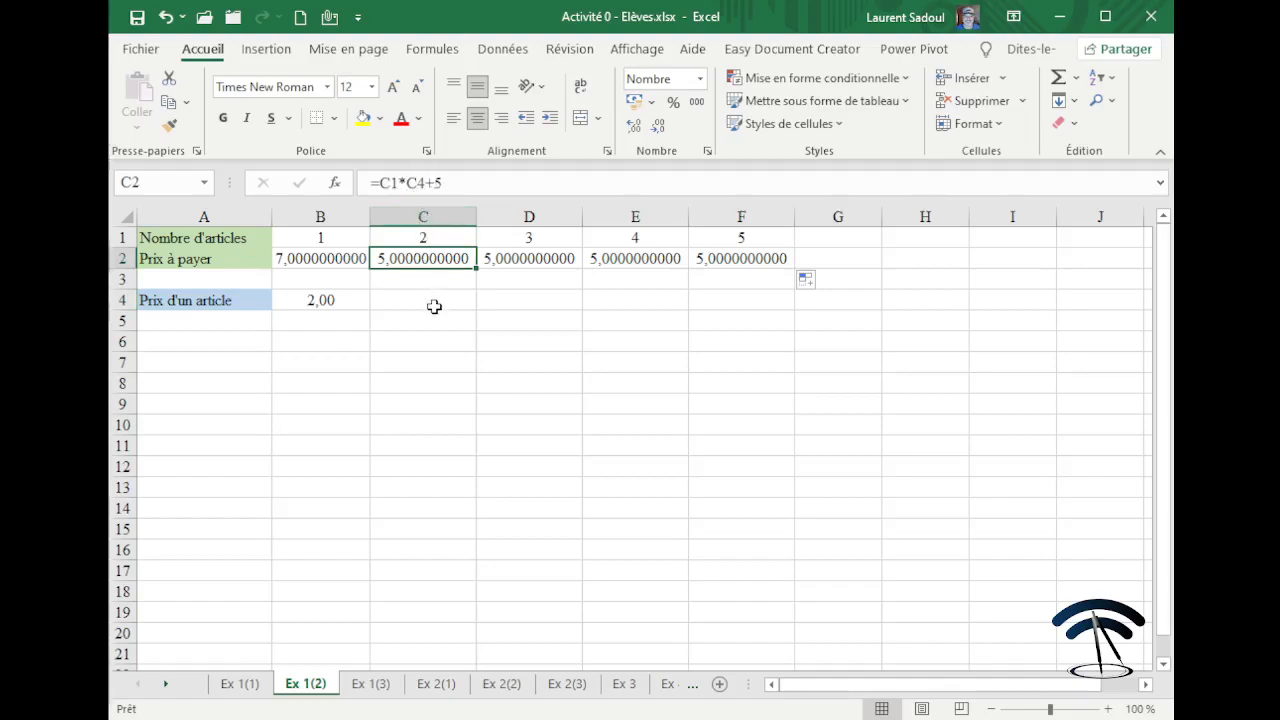
pyautogui.moveTo(438, 261); pyautogui.dragTo(733, 273)
pyautogui.press('Delete')
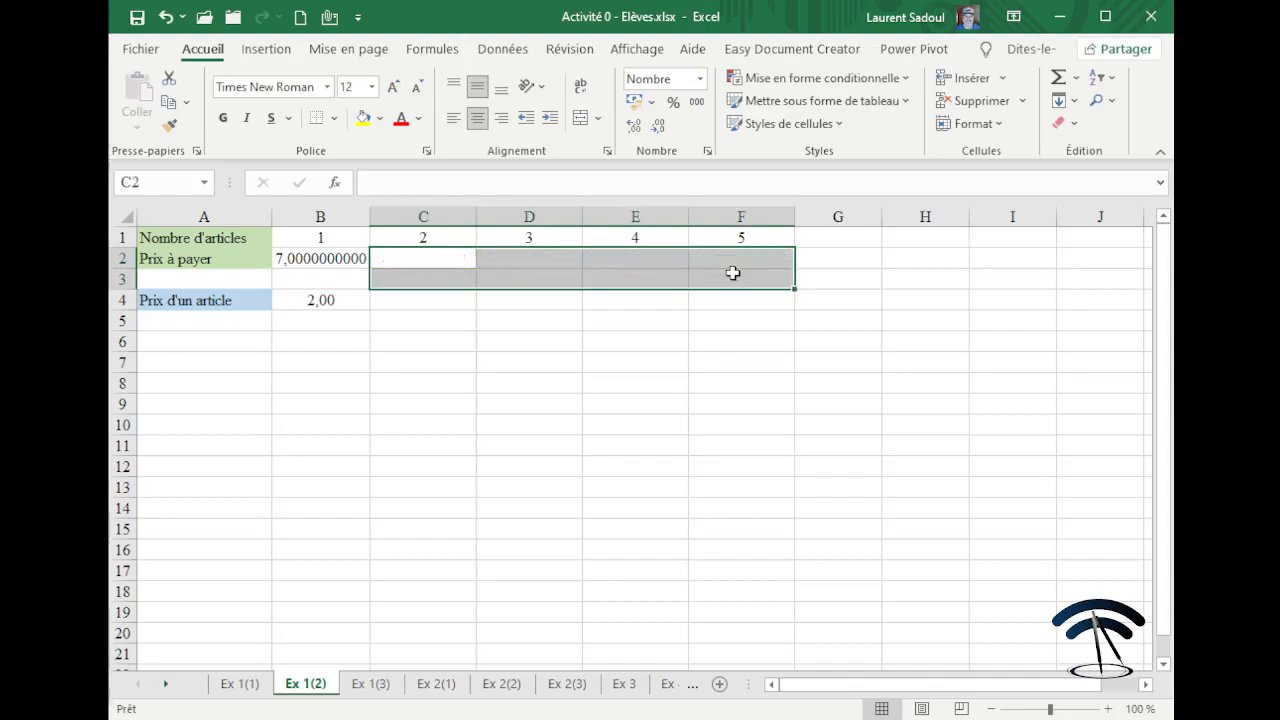
pyautogui.click(289, 260)
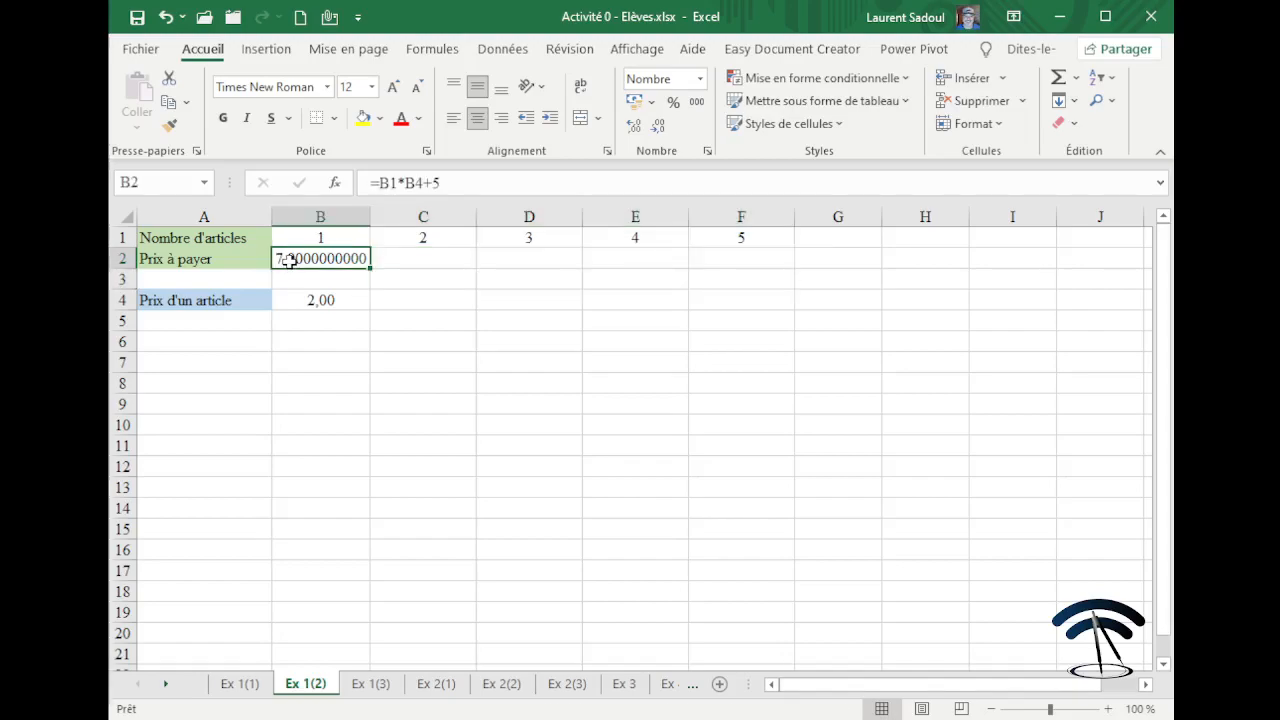
# Make B2's formula lock the unit price as =B1*$B$4+5.
pyautogui.click(414, 182)
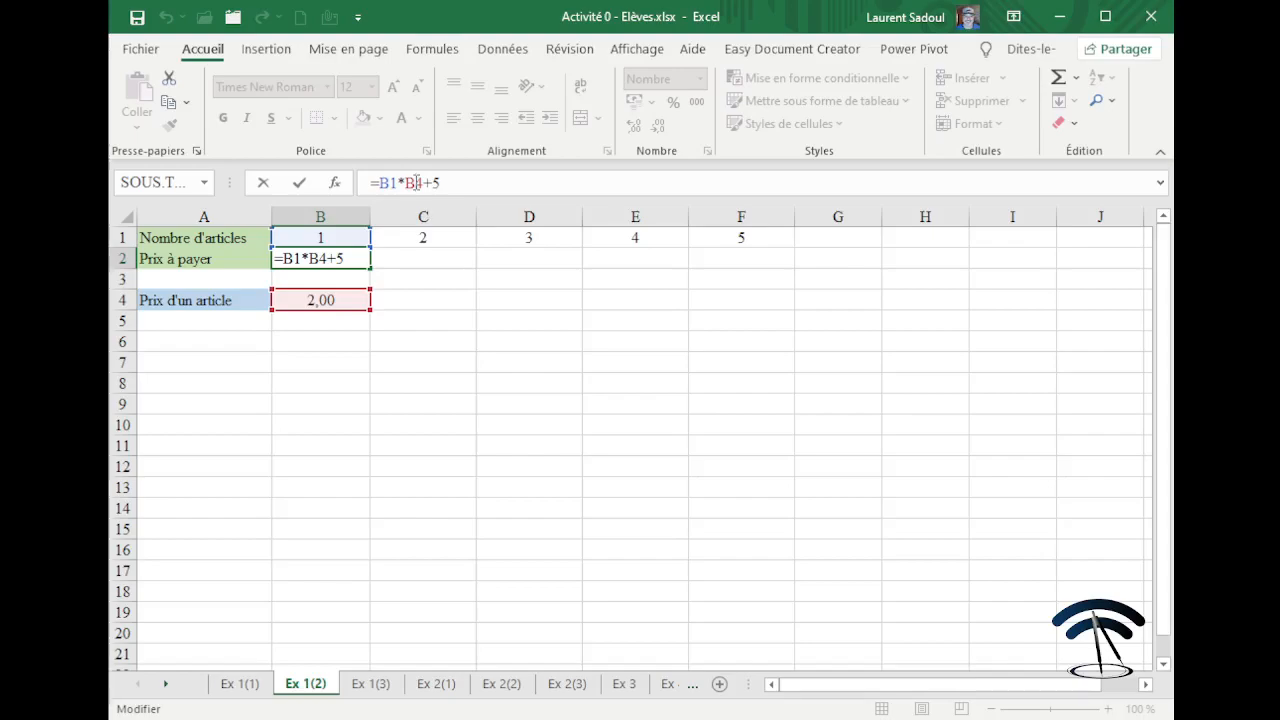
pyautogui.press('F4')
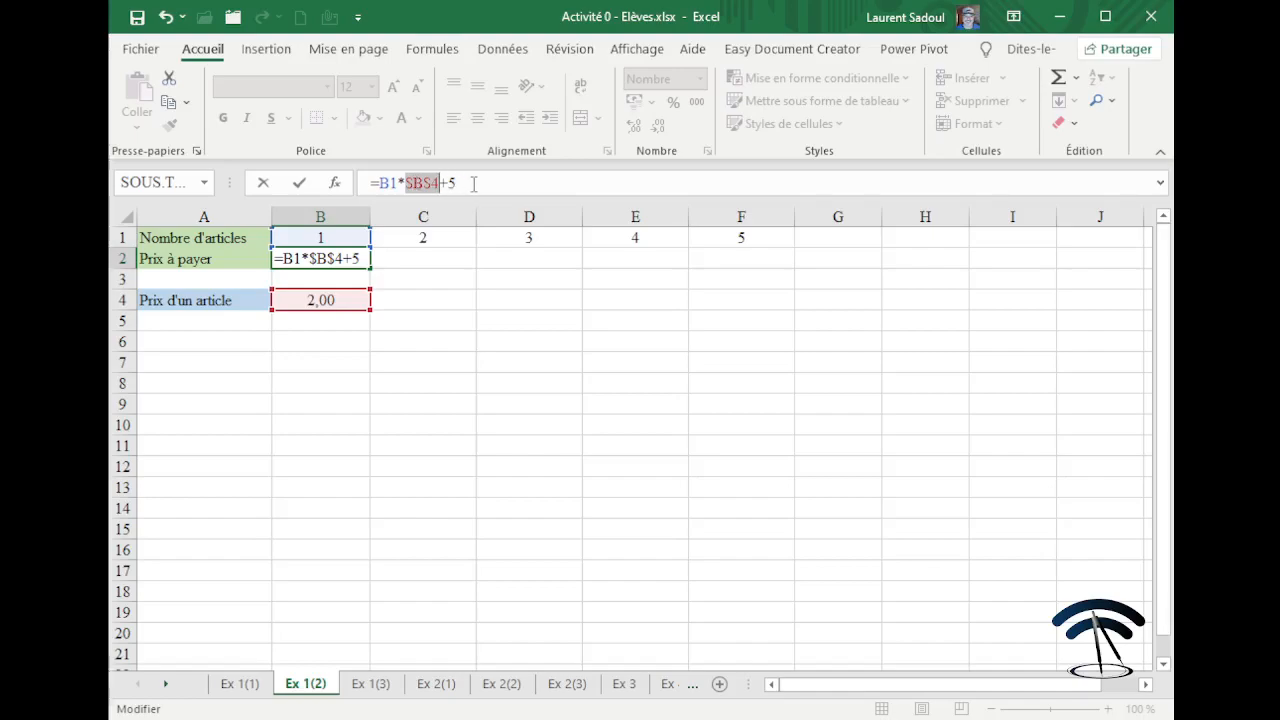
pyautogui.click(474, 183)
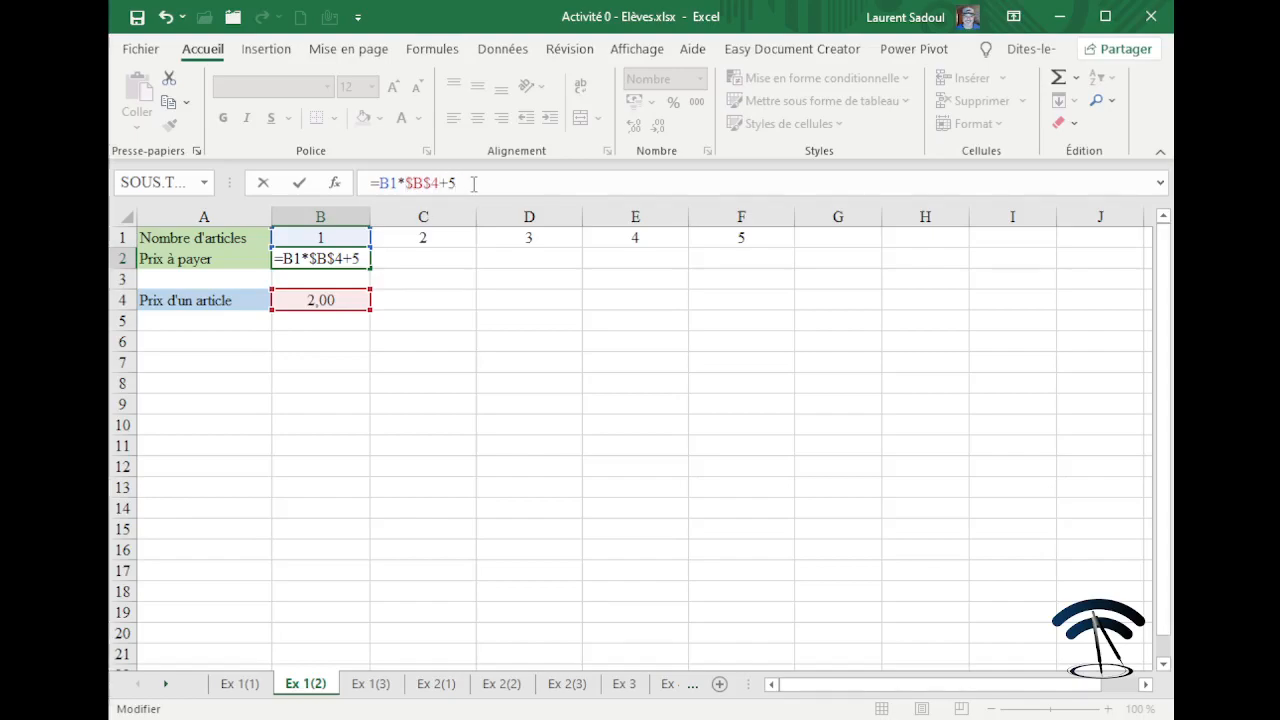
pyautogui.press('Return')
# Fill B2's formula across row 2 to F2, giving prices 7 to 15.
pyautogui.click(339, 262)
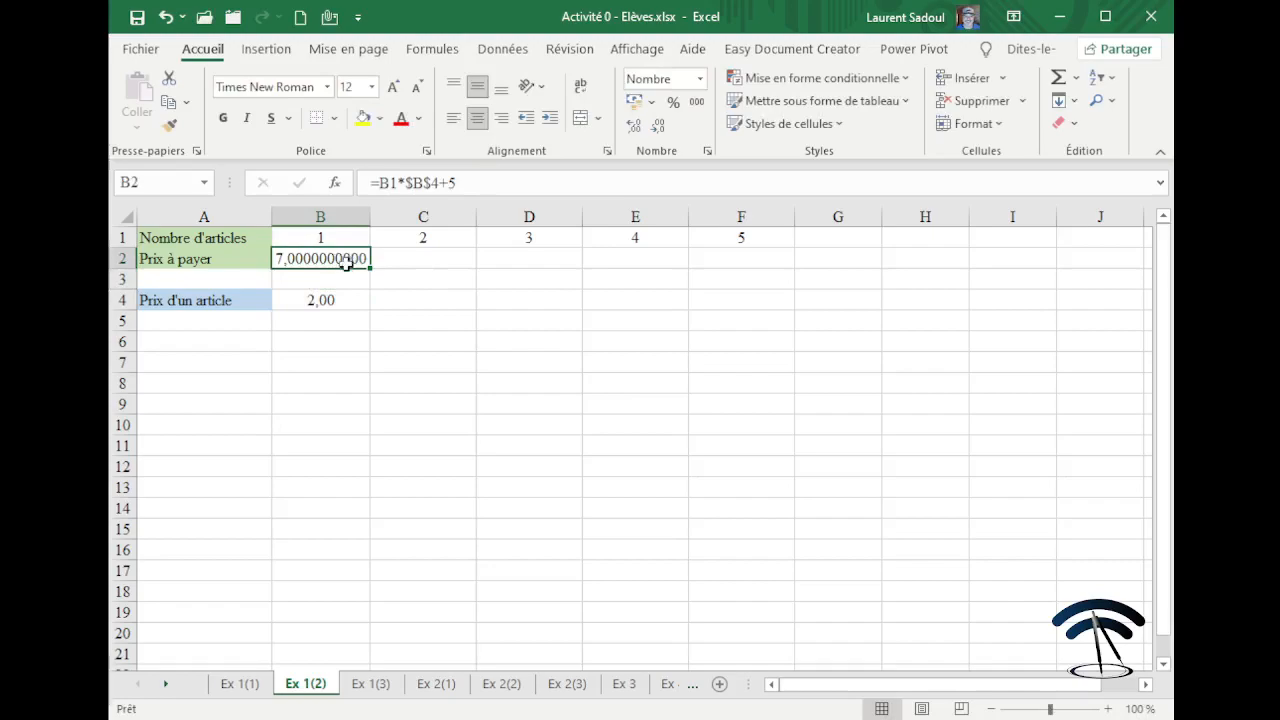
pyautogui.moveTo(372, 267); pyautogui.dragTo(749, 258)
pyautogui.click(720, 357)
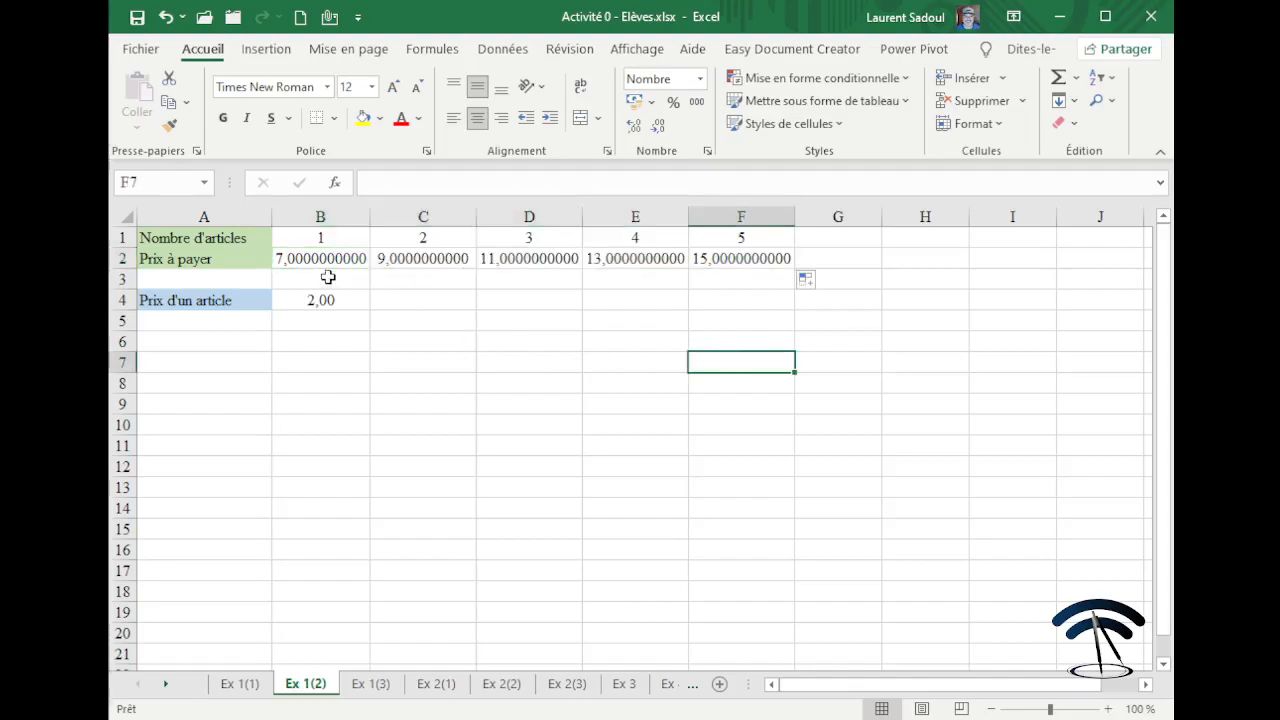
pyautogui.moveTo(314, 259); pyautogui.dragTo(716, 264)
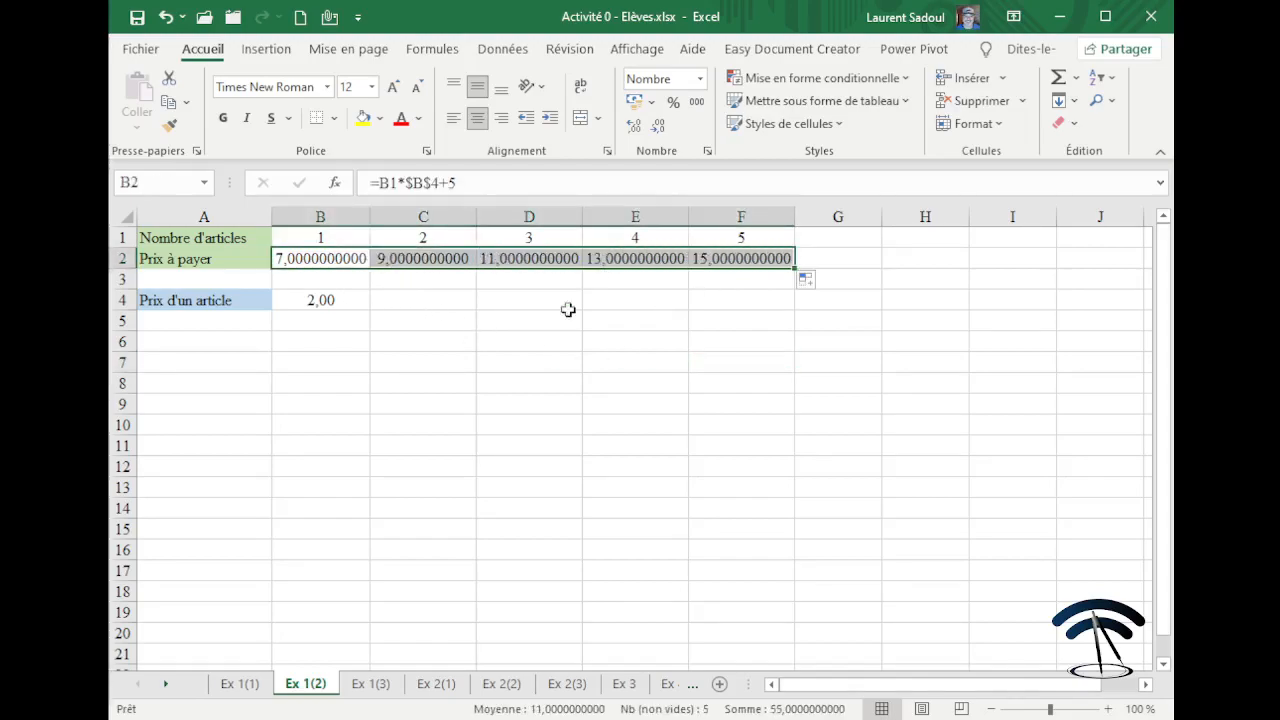
# Check the unit price in B4 and the formulas in B2 and C2.
pyautogui.click(414, 345)
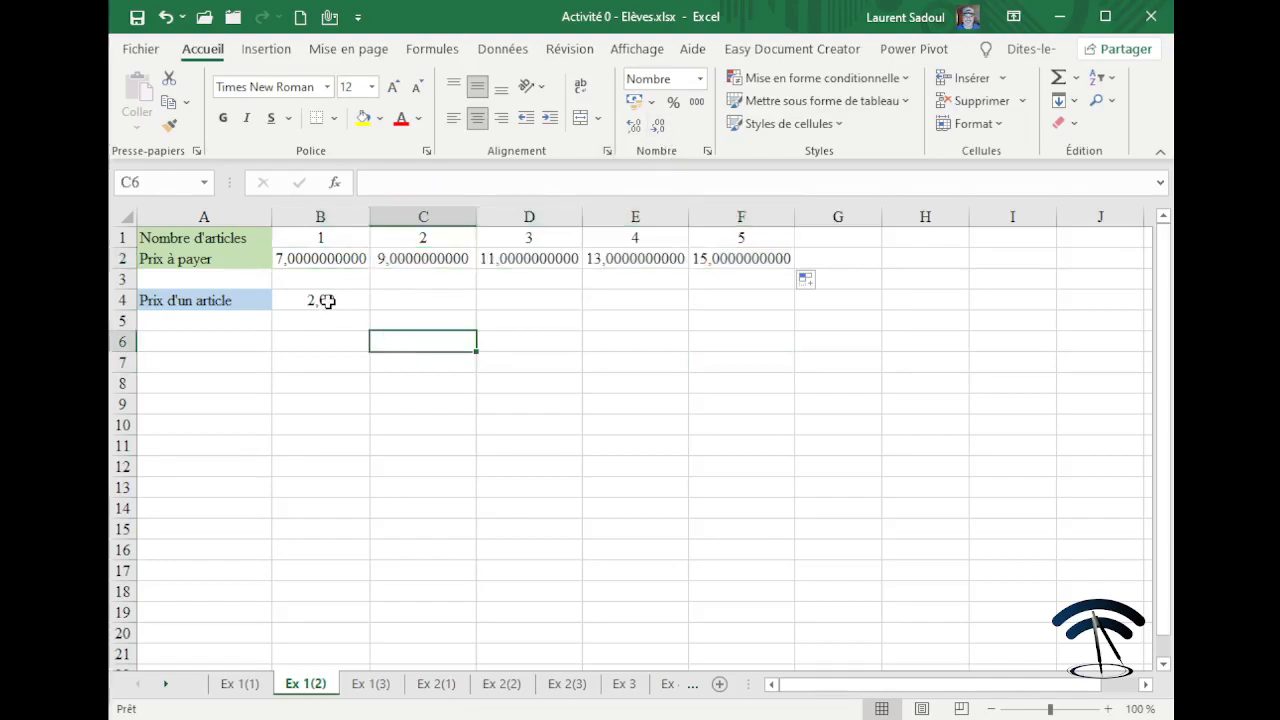
pyautogui.click(327, 300)
pyautogui.click(322, 258)
pyautogui.click(430, 258)
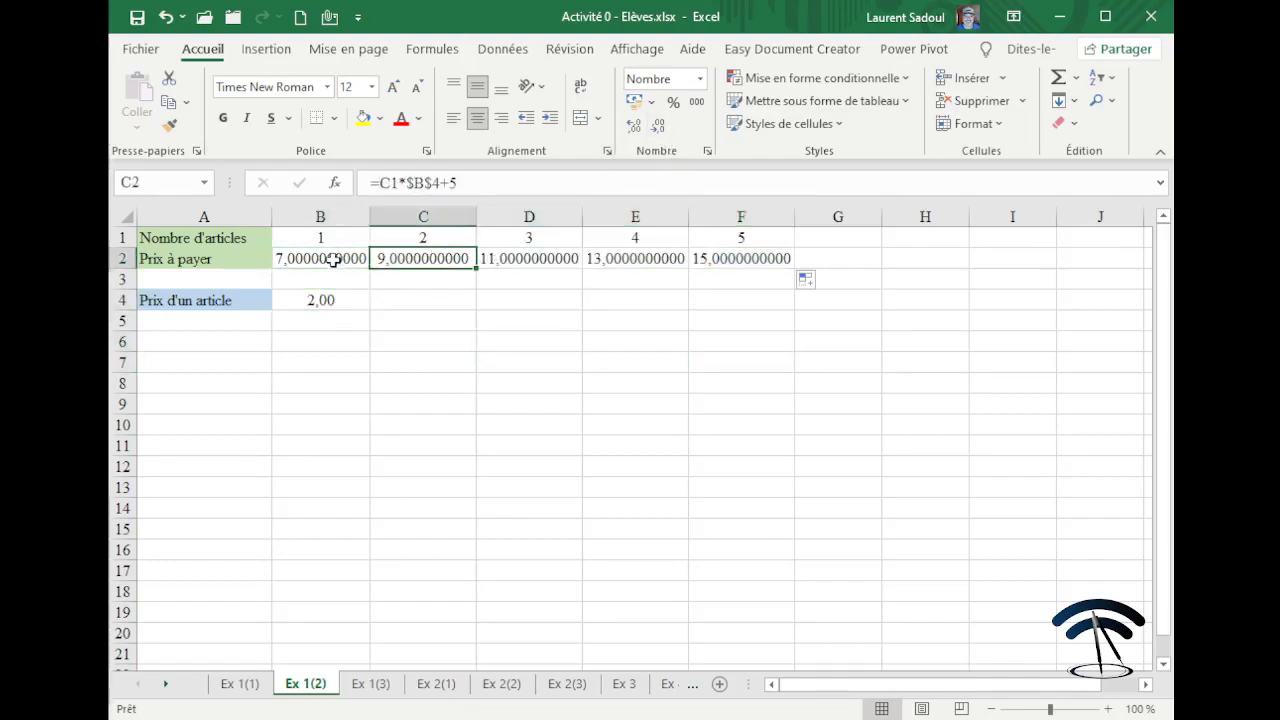
# Reduce the prices in B2:F2 to two decimals, showing 7,00 to 15,00.
pyautogui.moveTo(333, 258); pyautogui.dragTo(755, 260)
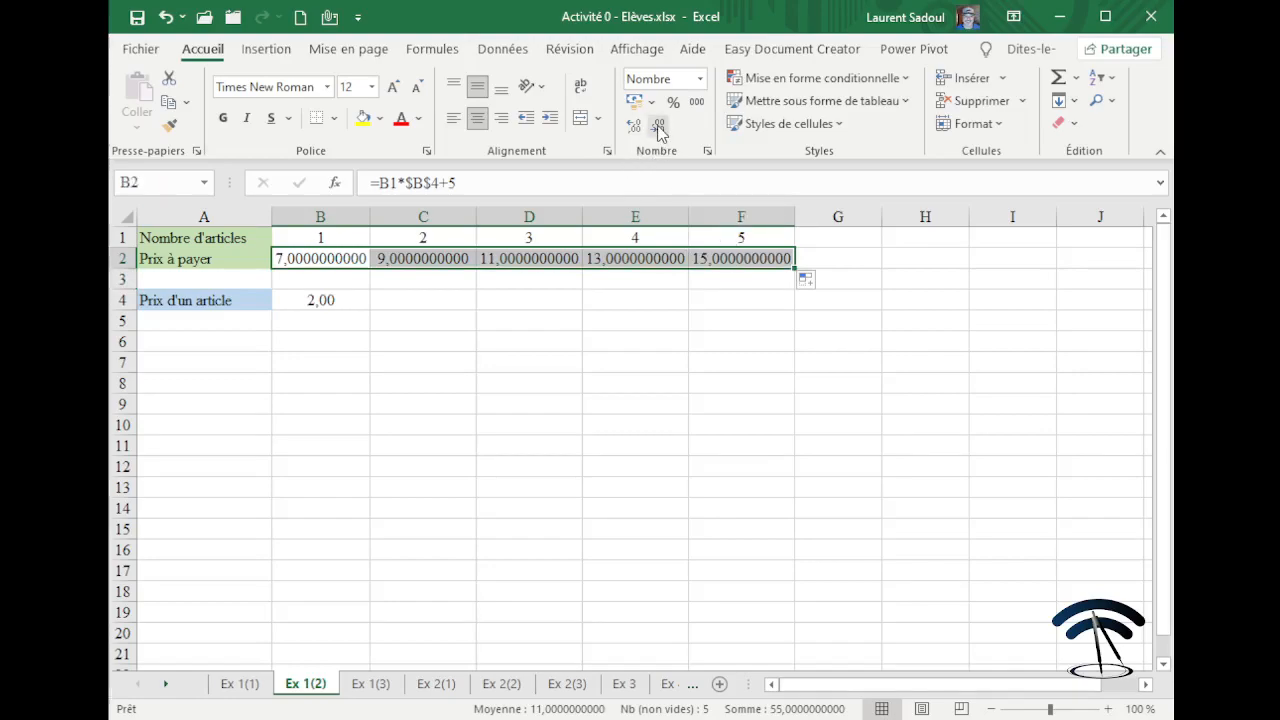
pyautogui.click(659, 126)
pyautogui.click(659, 126)
pyautogui.click(659, 126)
pyautogui.click(659, 126)
pyautogui.click(659, 126)
pyautogui.click(659, 126)
pyautogui.click(659, 126)
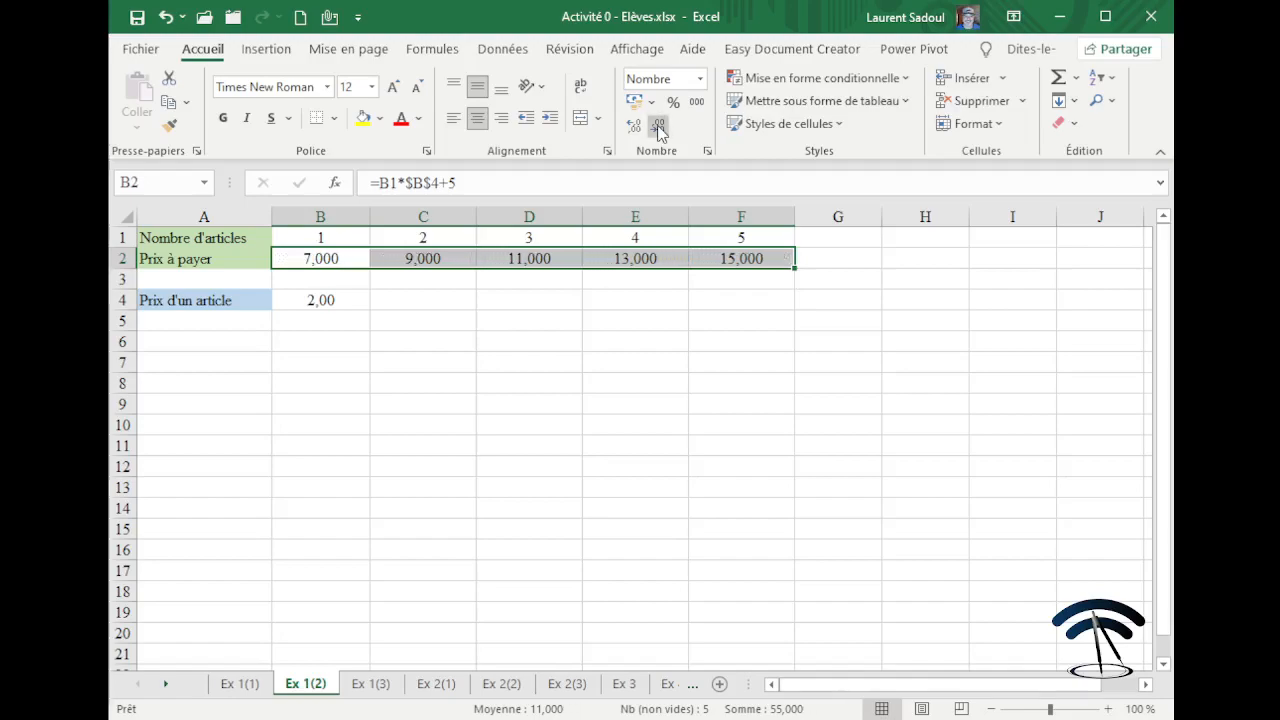
pyautogui.click(659, 126)
pyautogui.click(504, 384)
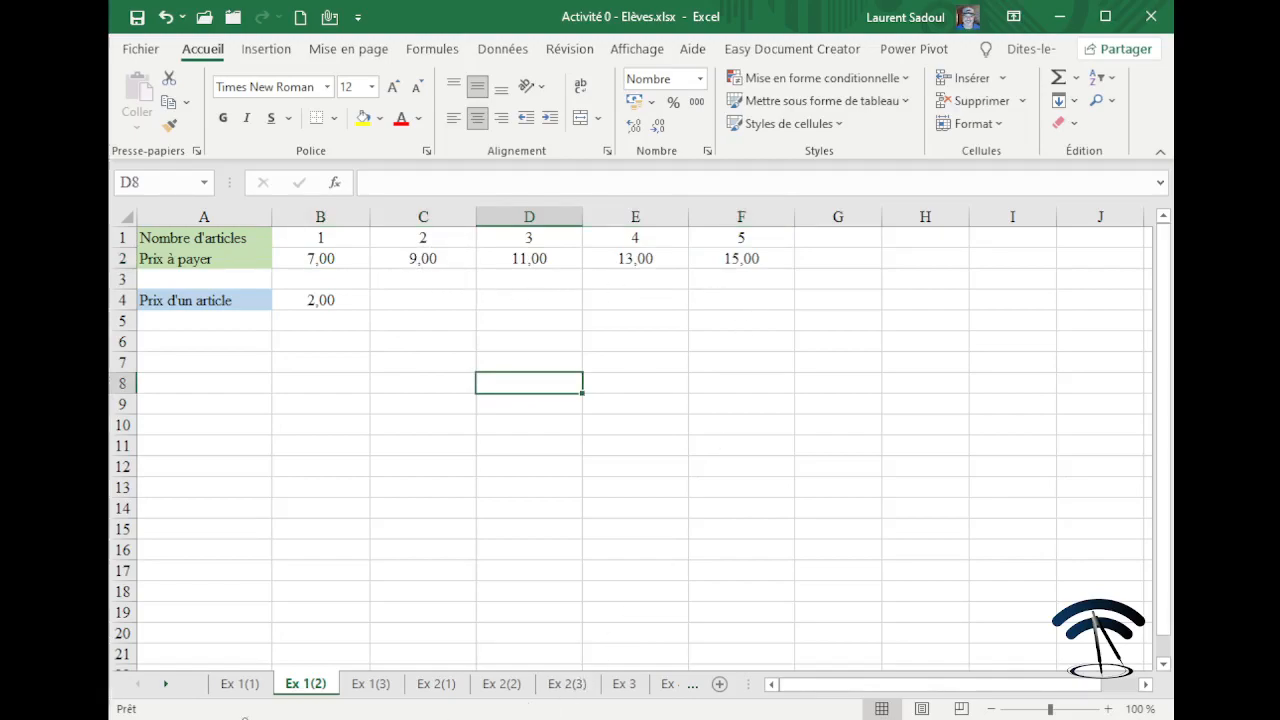
pyautogui.click(244, 684)
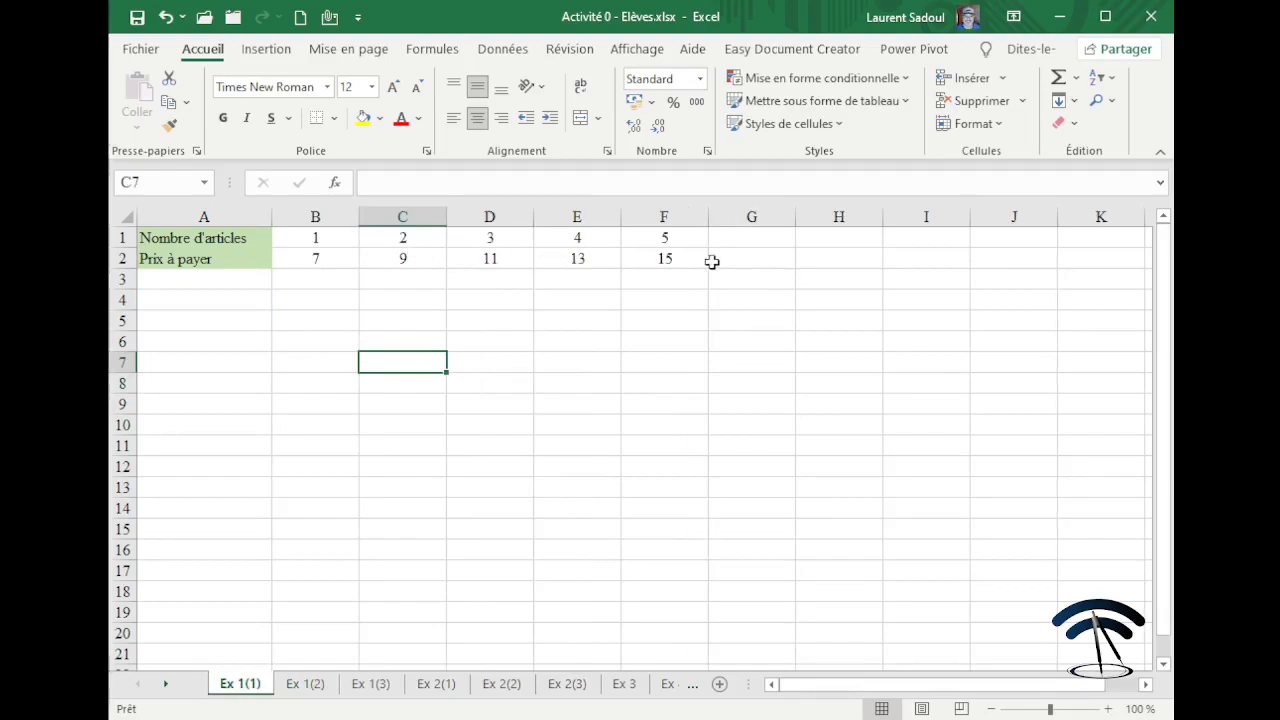
pyautogui.click(306, 684)
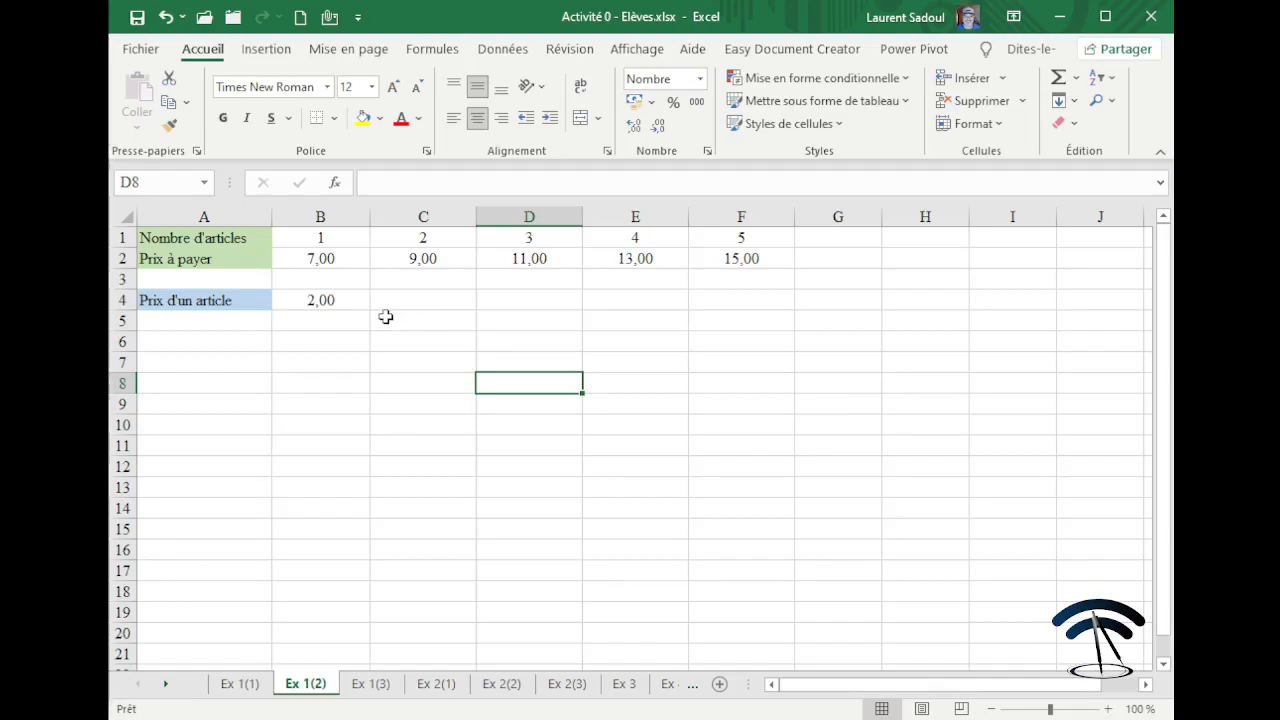
# Change the unit price in B4 to 4,99.
pyautogui.click(332, 303)
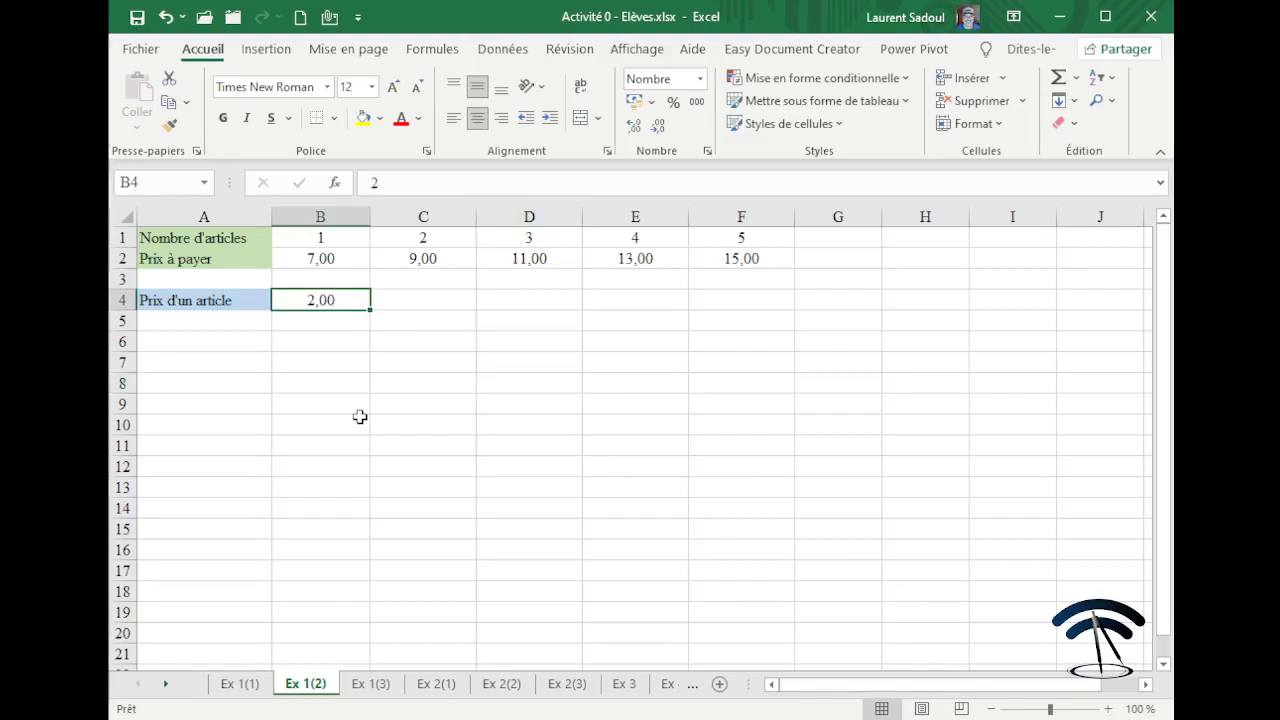
pyautogui.write('4,99')
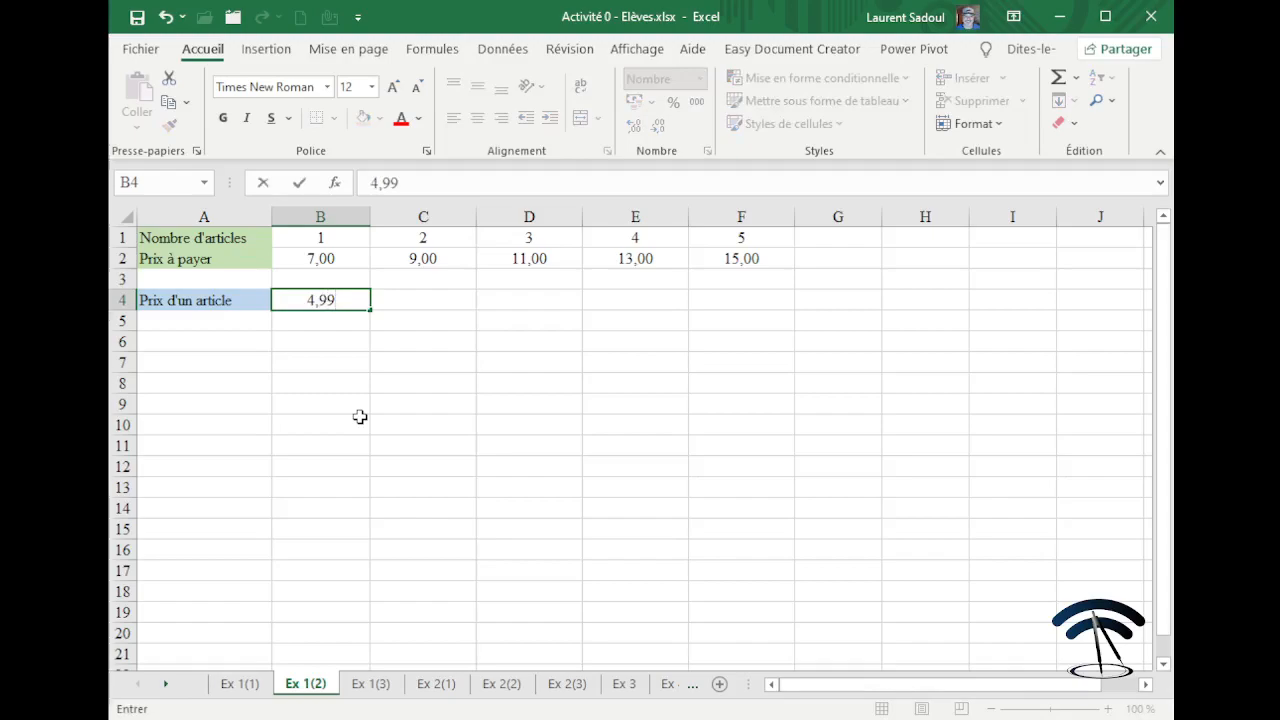
pyautogui.press('Return')
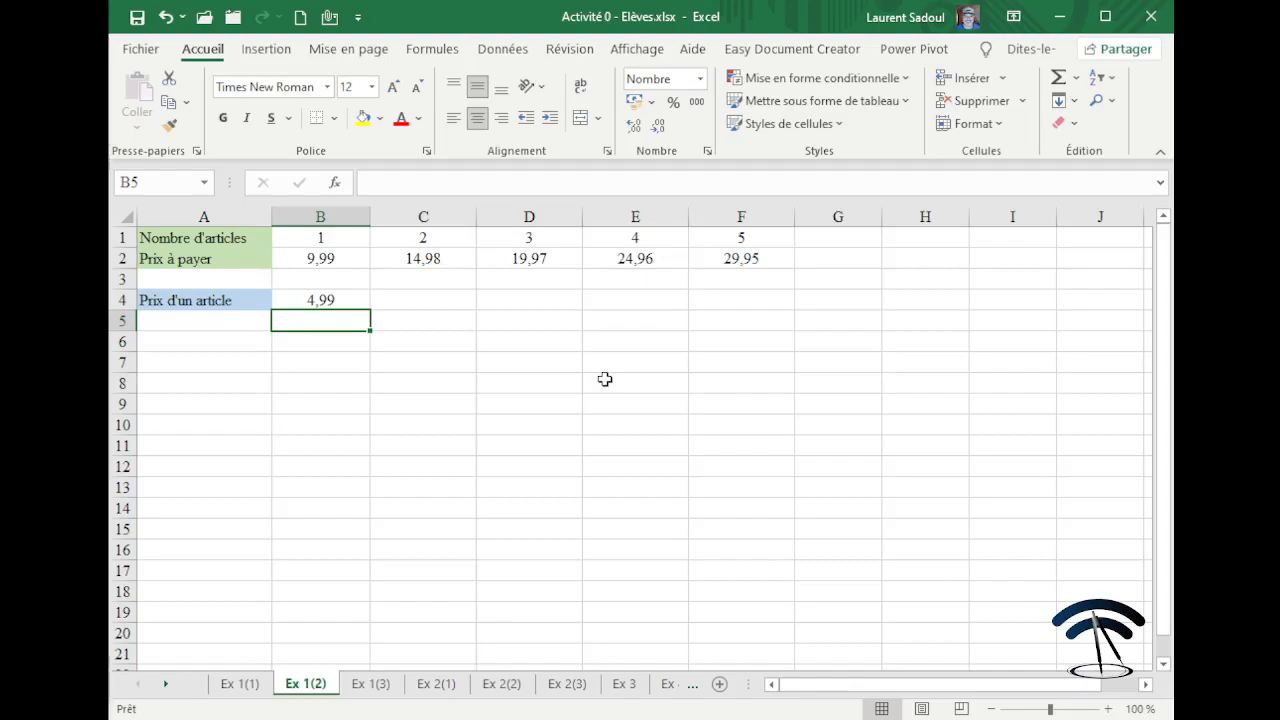
# Review B4 and B2's formula =B1*$B$4+5, now giving 9,99 to 29,95.
pyautogui.click(345, 301)
pyautogui.click(341, 254)
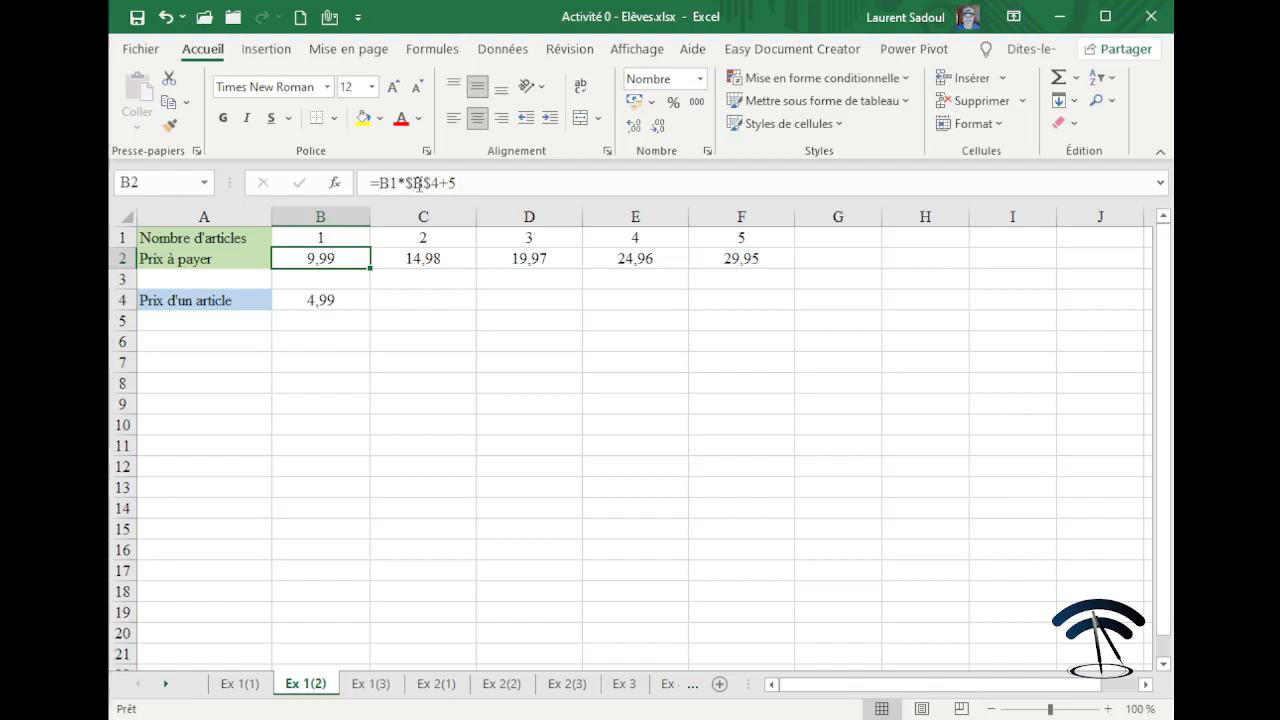
pyautogui.click(442, 378)
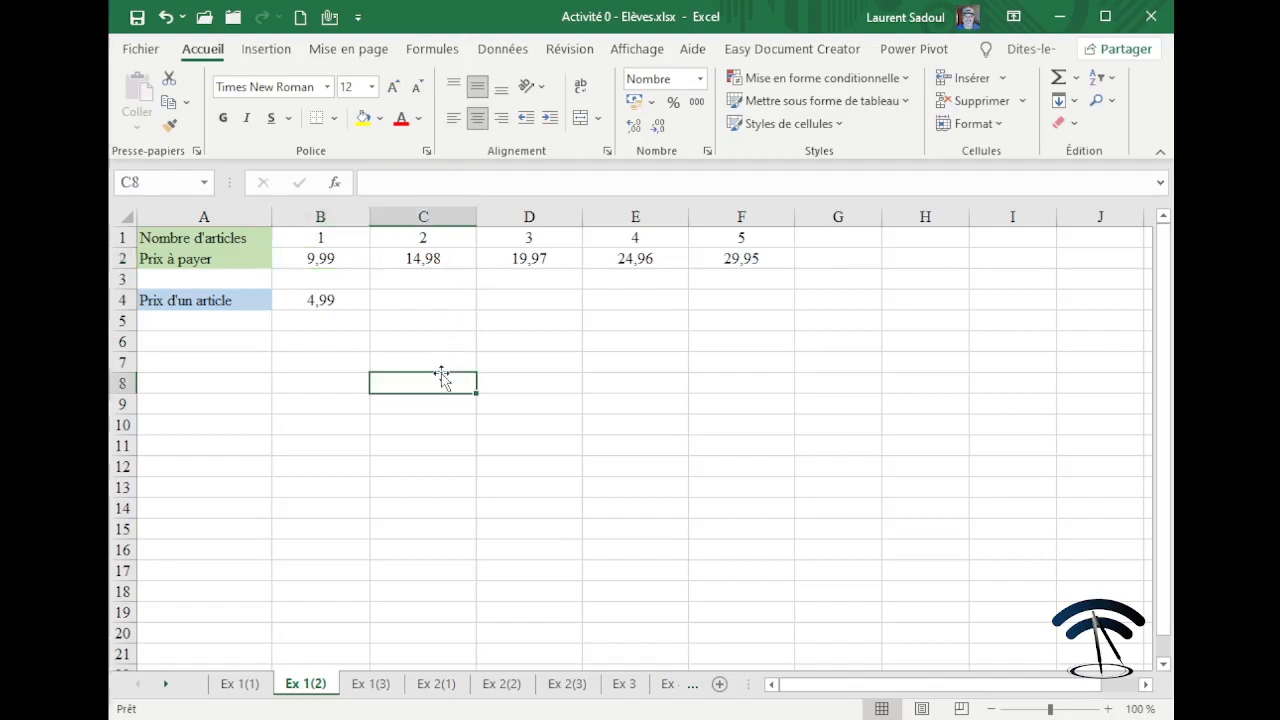